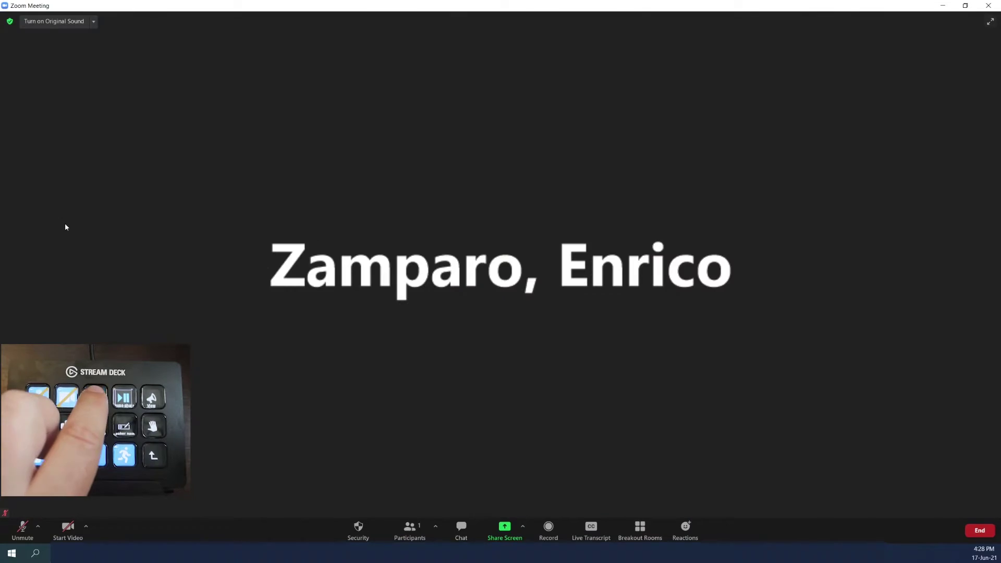
pyautogui.hotkey('alt', 's')
pyautogui.press('Escape')
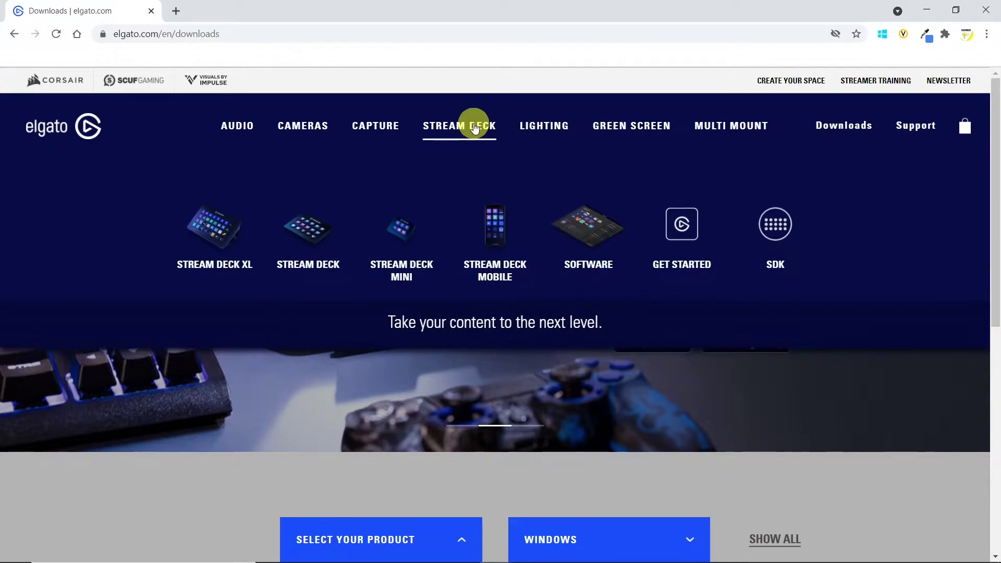
# Download the Stream Deck software for Windows from elgato.com's Downloads page and continue its Setup Wizard.
pyautogui.click(759, 97)
pyautogui.click(462, 346)
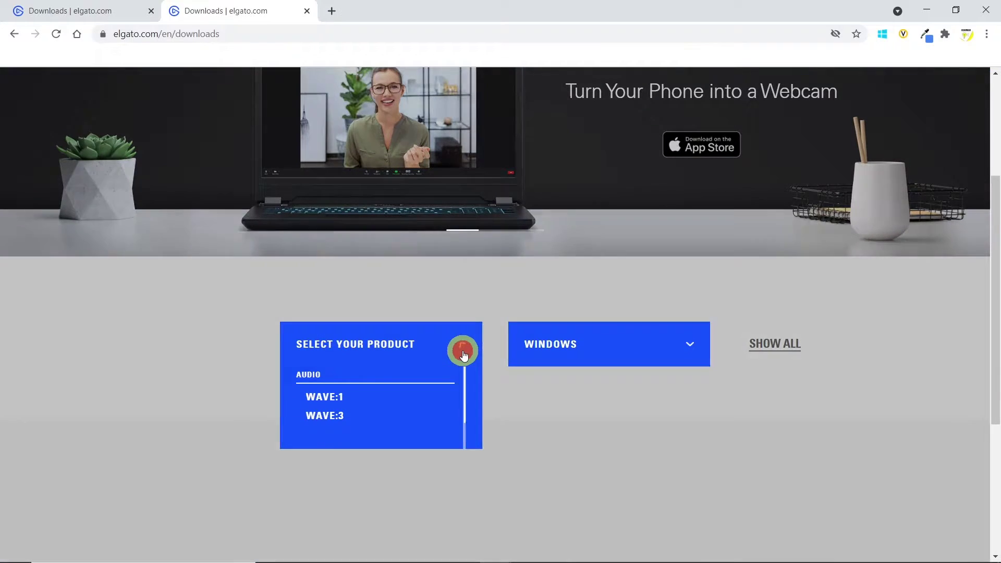
pyautogui.scroll(-3, 396, 433)
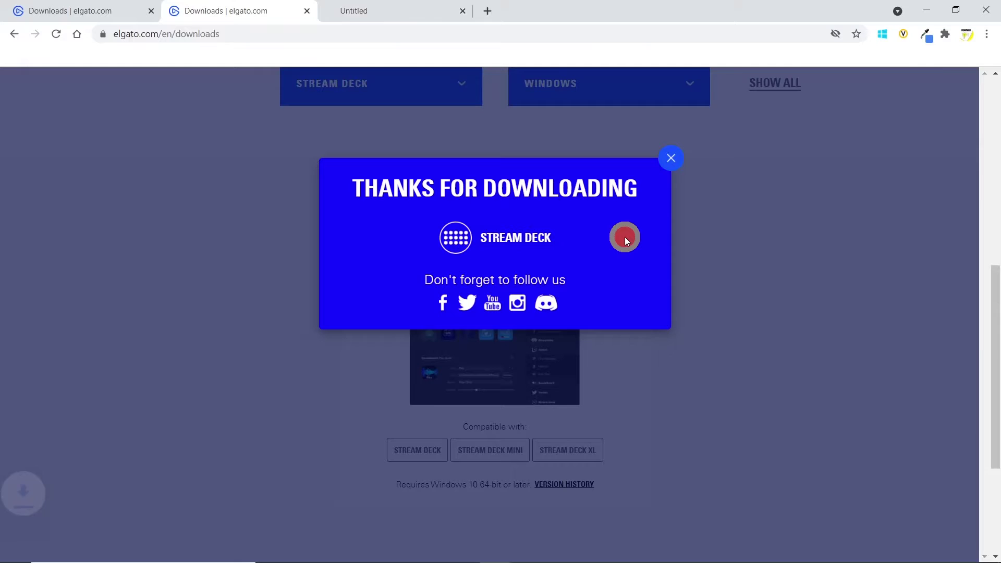
pyautogui.click(568, 390)
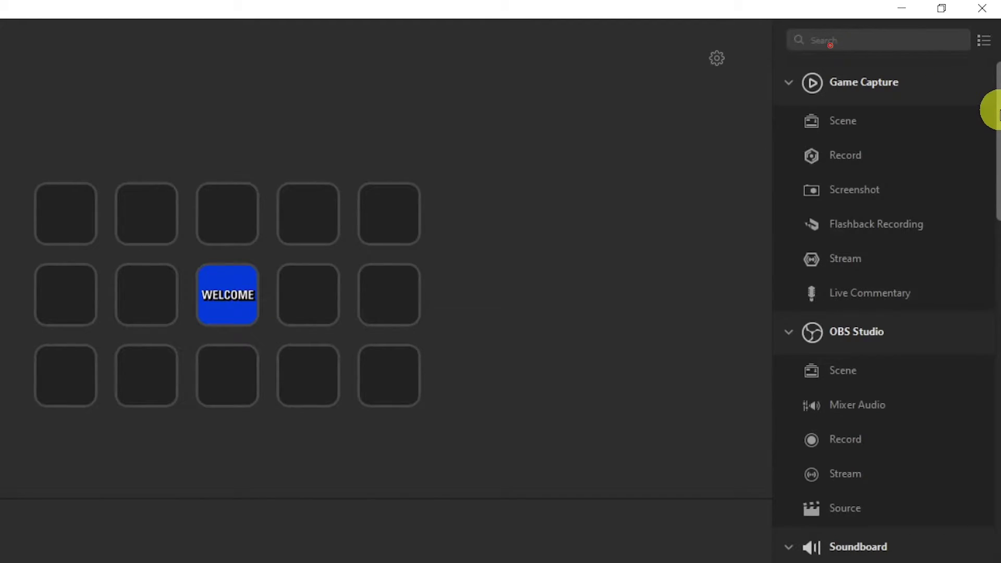
pyautogui.moveTo(998, 114); pyautogui.dragTo(997, 175)
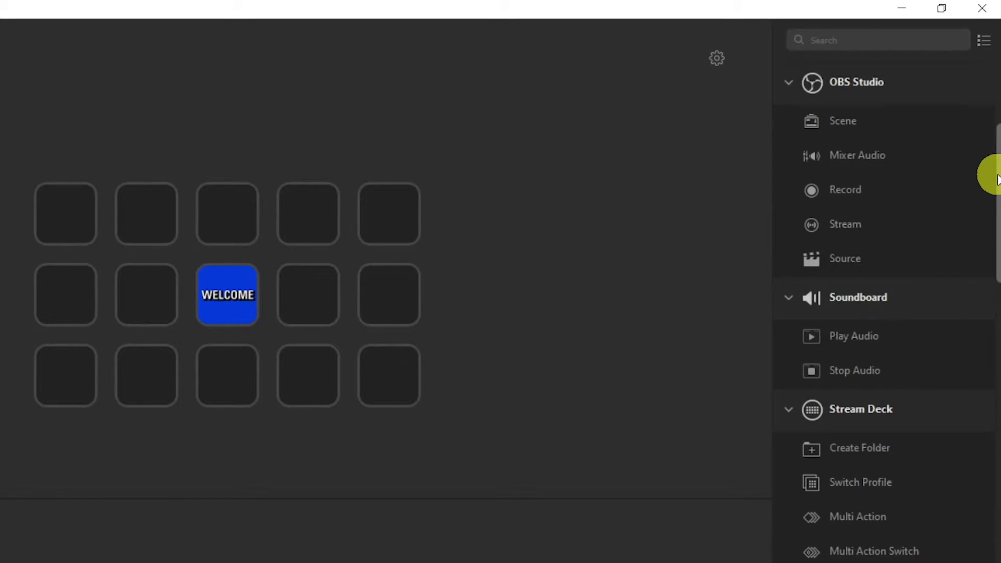
pyautogui.scroll(-3, 992, 182)
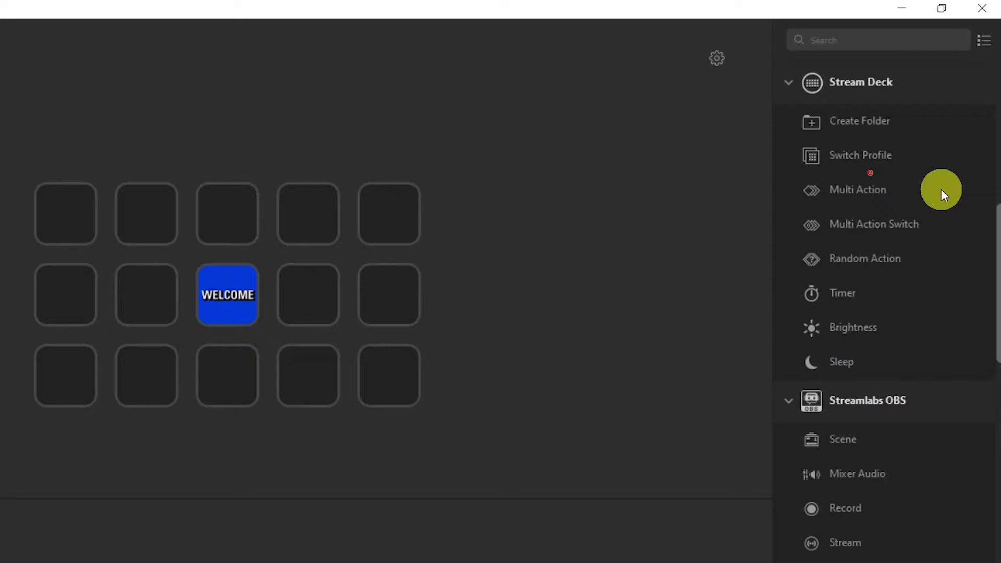
pyautogui.scroll(-3, 940, 191)
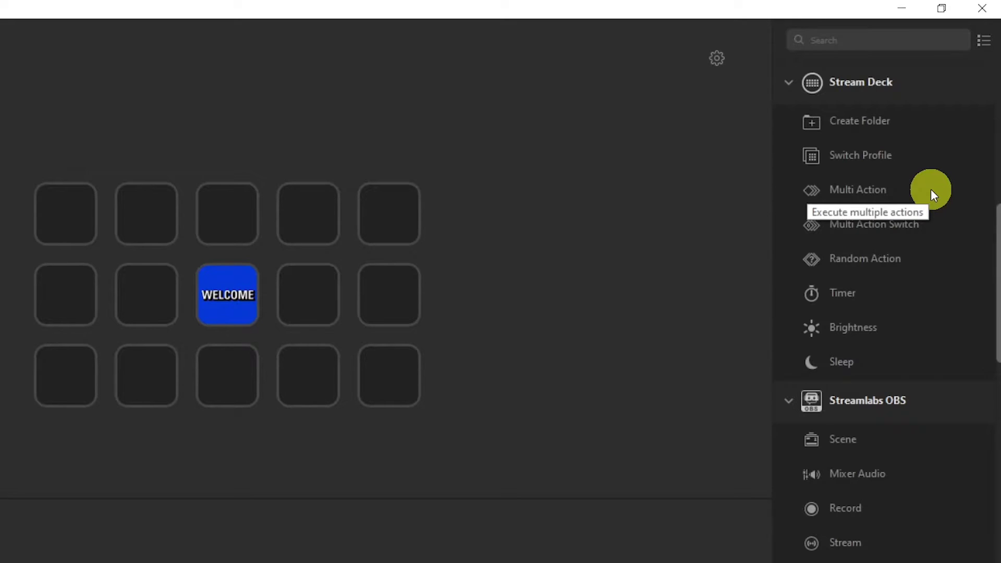
pyautogui.scroll(-5, 912, 187)
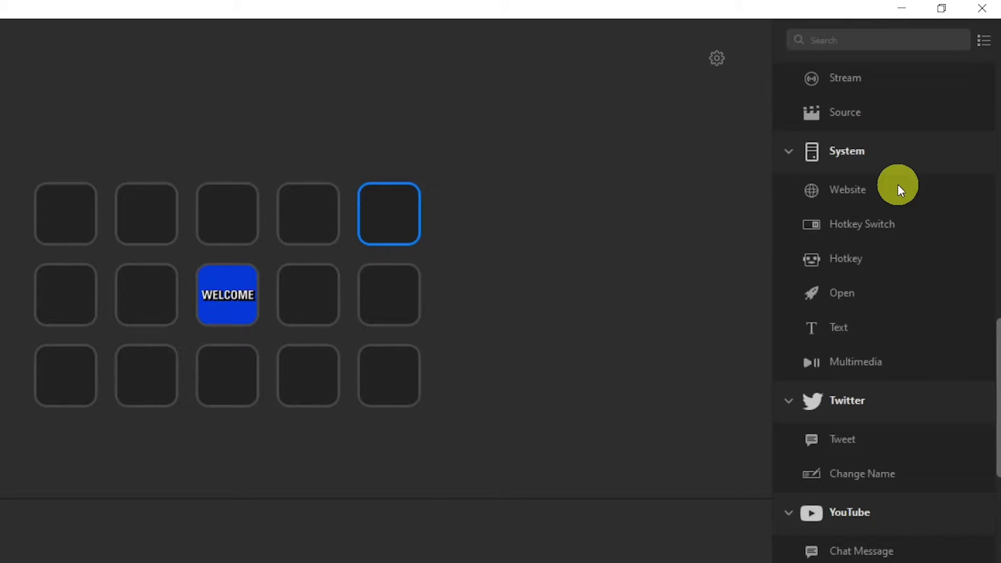
# Put a Website action on the top-left key with the YouTube channel URL and an image from file.
pyautogui.moveTo(898, 183); pyautogui.dragTo(73, 210)
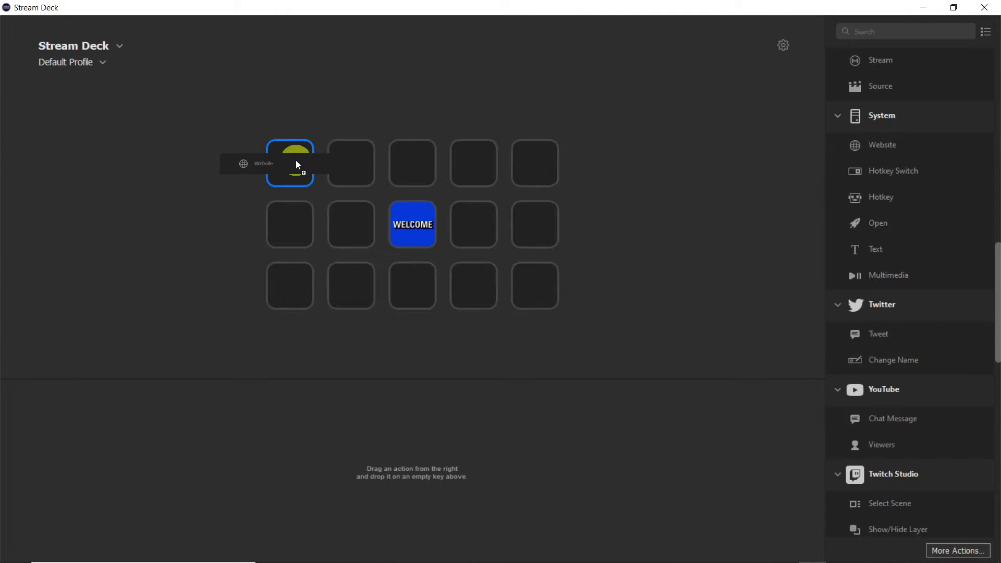
pyautogui.moveTo(296, 160); pyautogui.dragTo(296, 160)
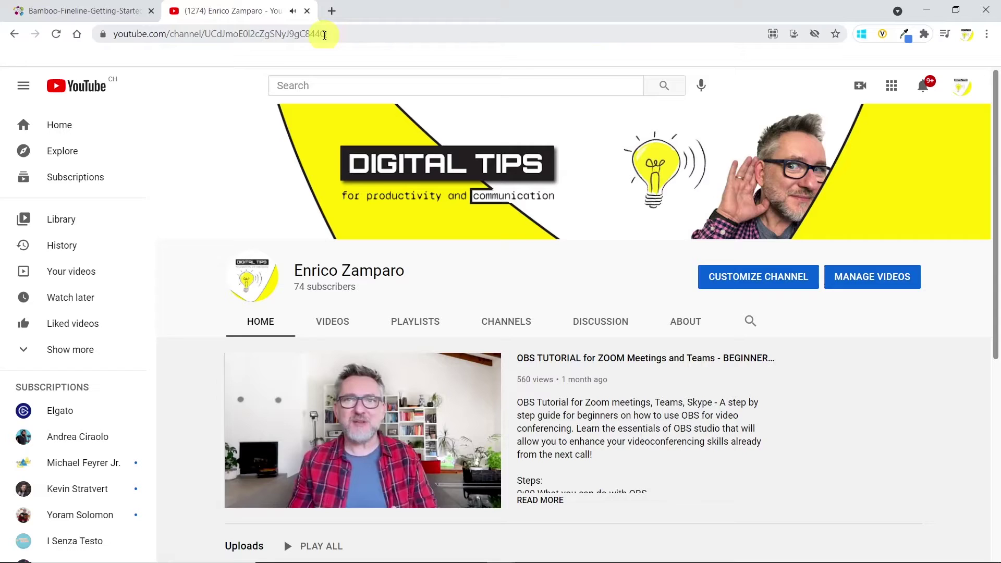
pyautogui.click(323, 35)
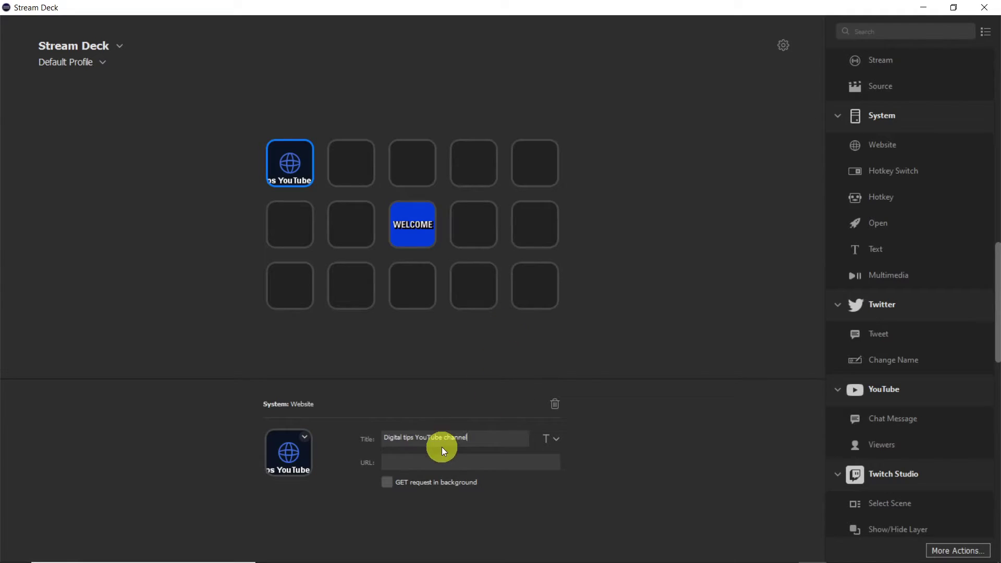
pyautogui.click(427, 459)
pyautogui.write('https://www.youtube.com/channel/UCd1moF0l2cZg5Nv19gC844Q')
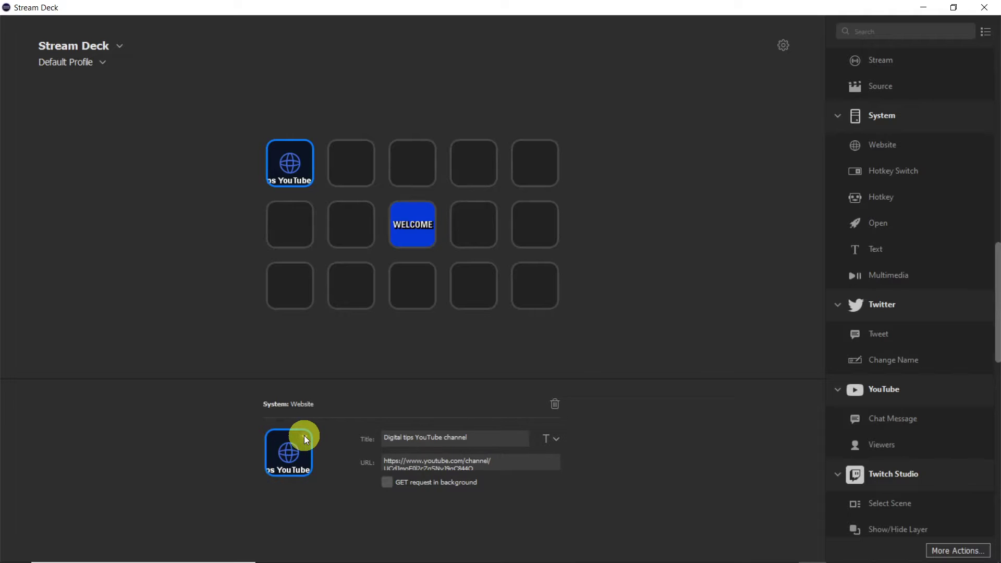
pyautogui.click(305, 436)
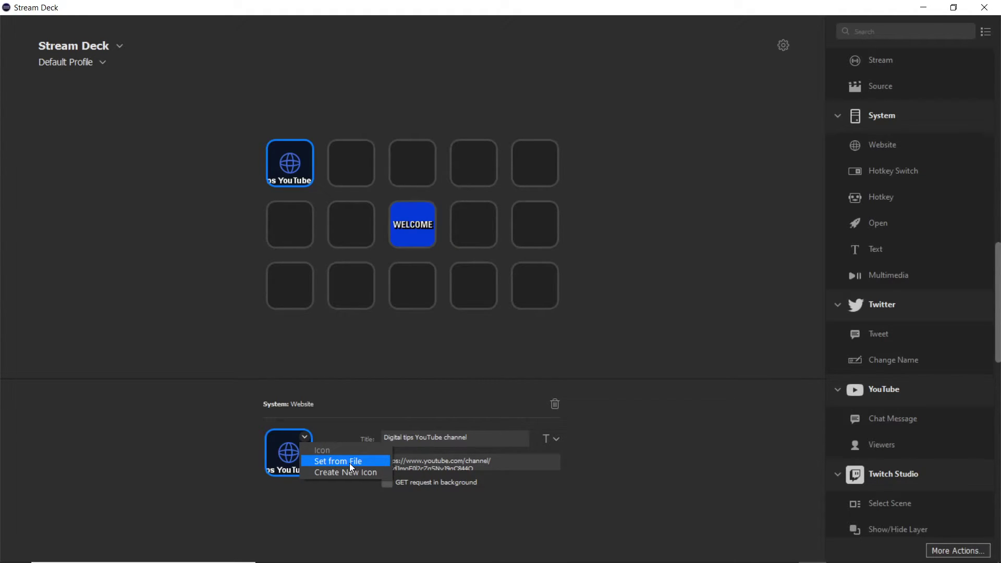
pyautogui.click(631, 166)
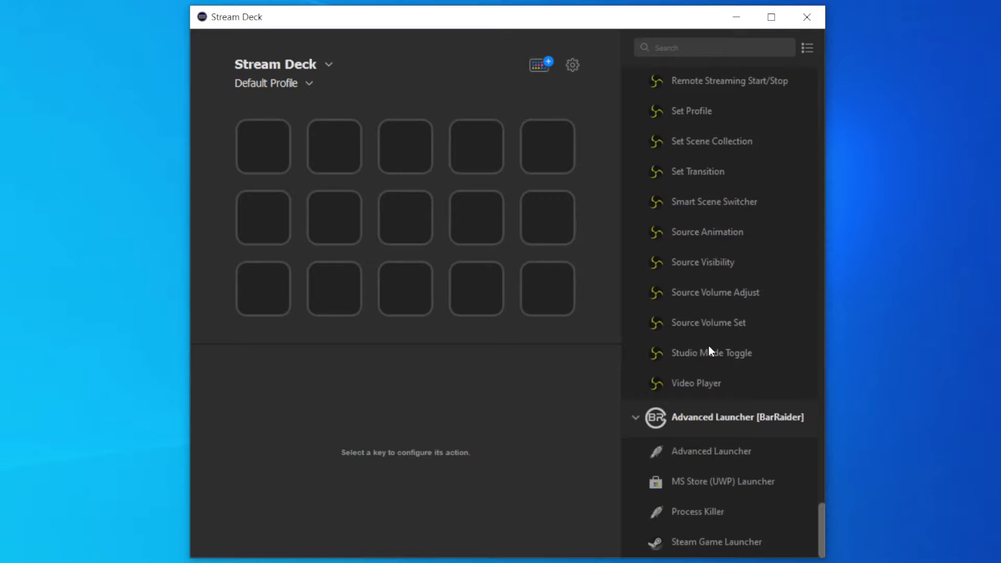
# Add a Toggle Mute key for the Yeti Stereo Microphone.
pyautogui.scroll(-10, 708, 345)
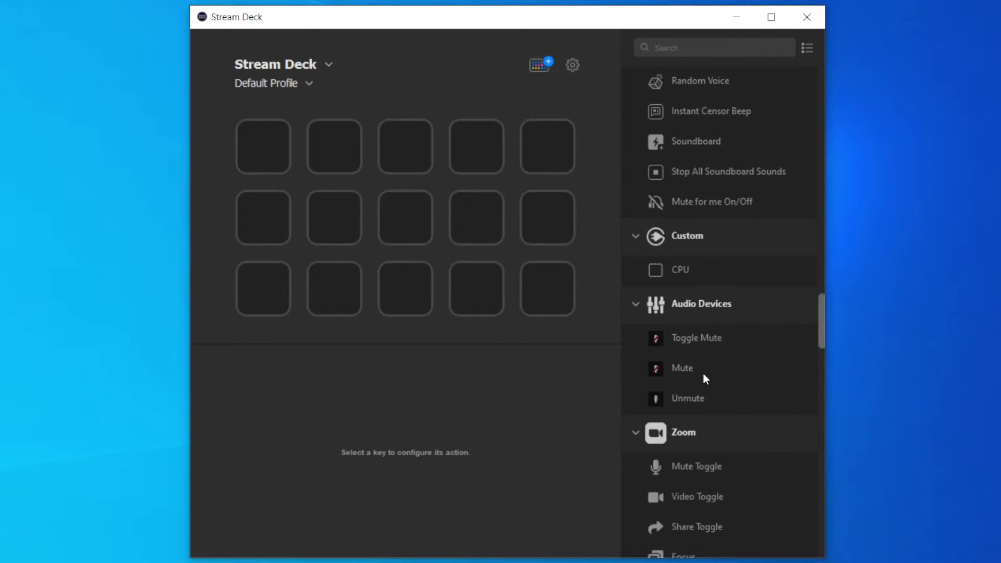
pyautogui.moveTo(704, 337); pyautogui.dragTo(269, 151)
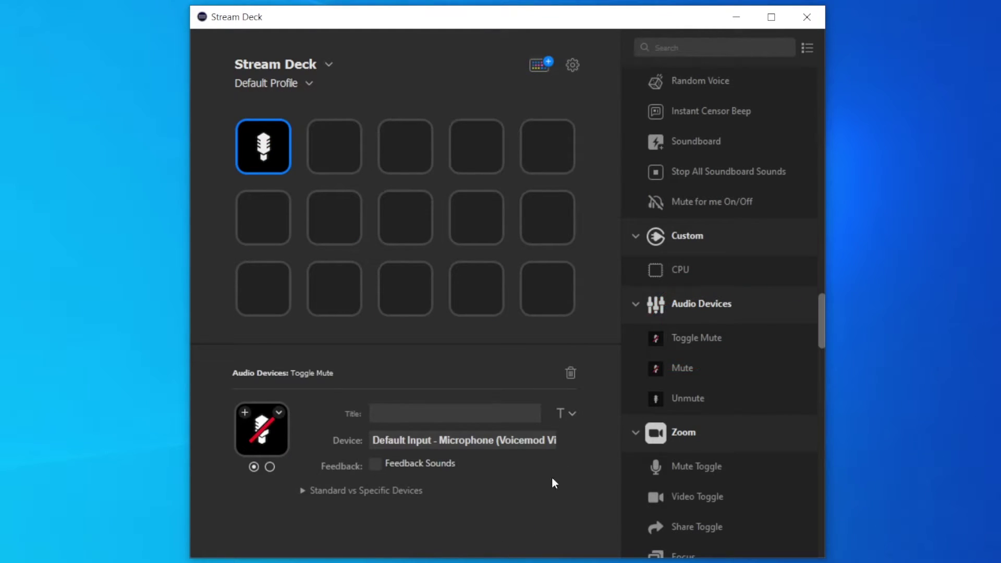
pyautogui.click(521, 441)
pyautogui.scroll(1, 580, 207)
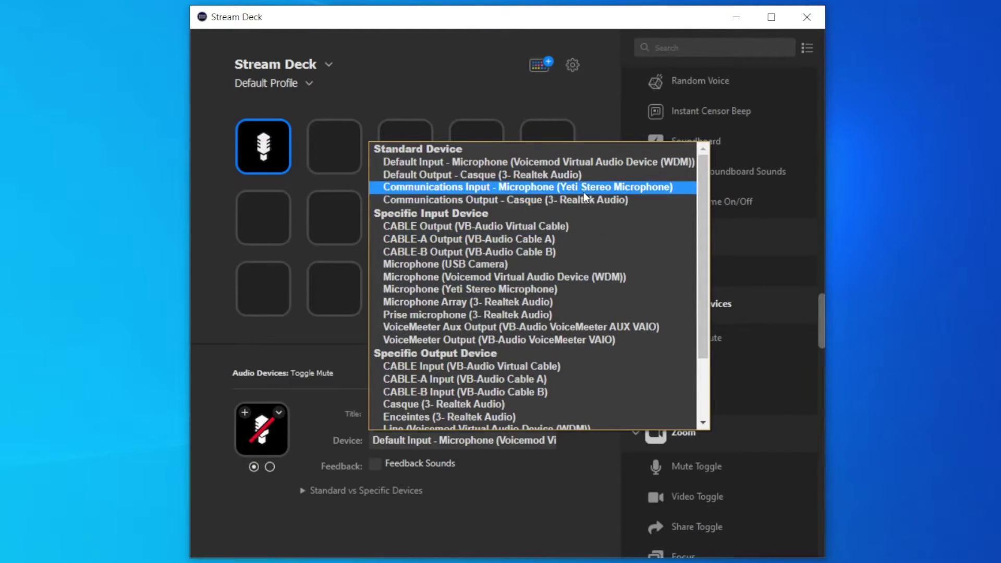
pyautogui.click(583, 191)
# Add a Color Picker key that picks On Key Press and shows the RGB Value.
pyautogui.moveTo(698, 368); pyautogui.dragTo(334, 156)
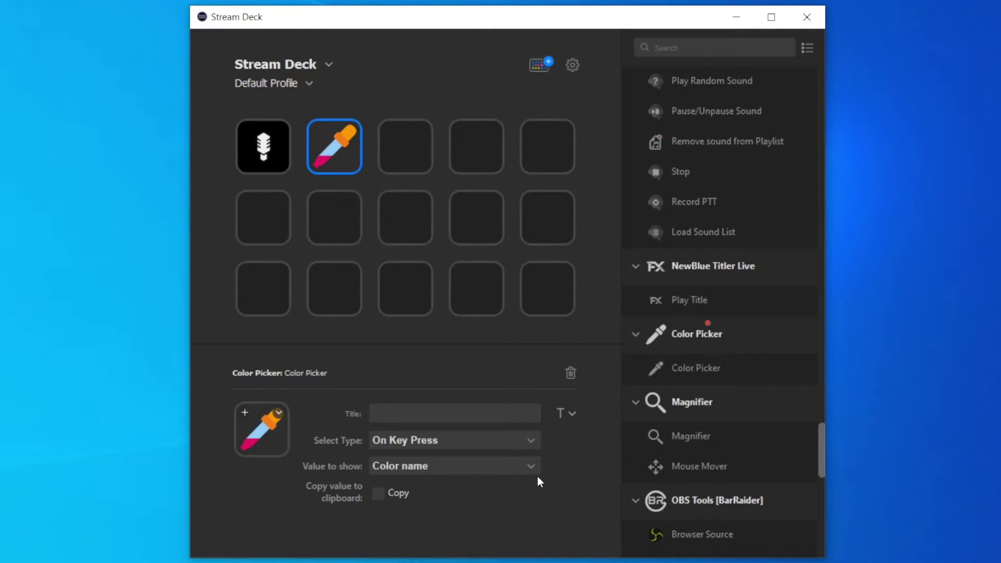
pyautogui.click(529, 441)
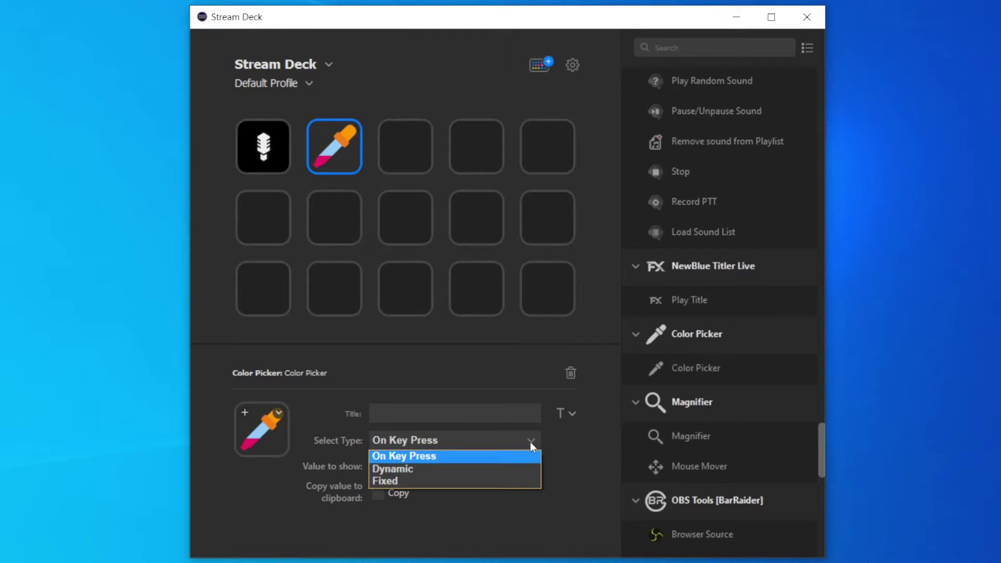
pyautogui.click(530, 441)
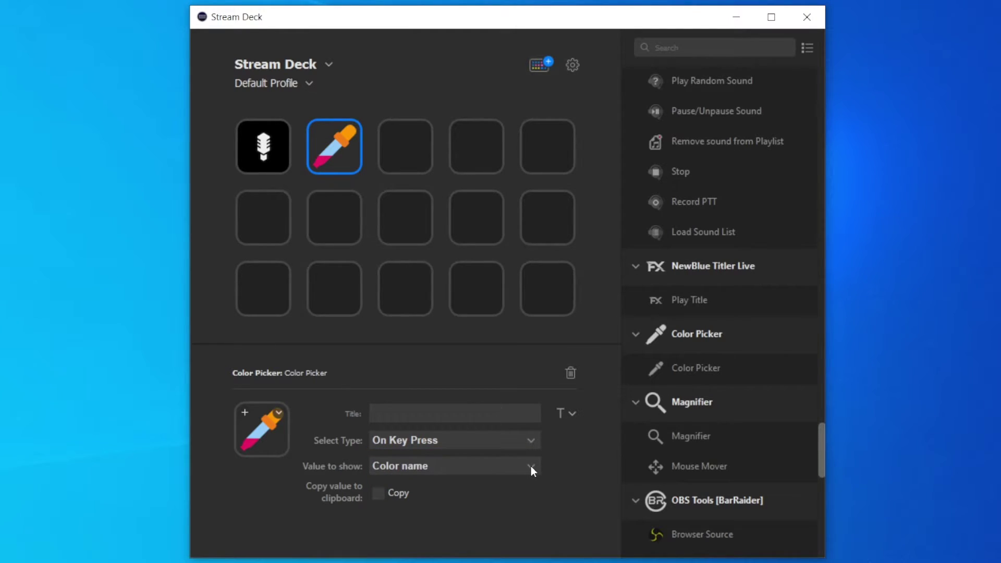
pyautogui.click(531, 467)
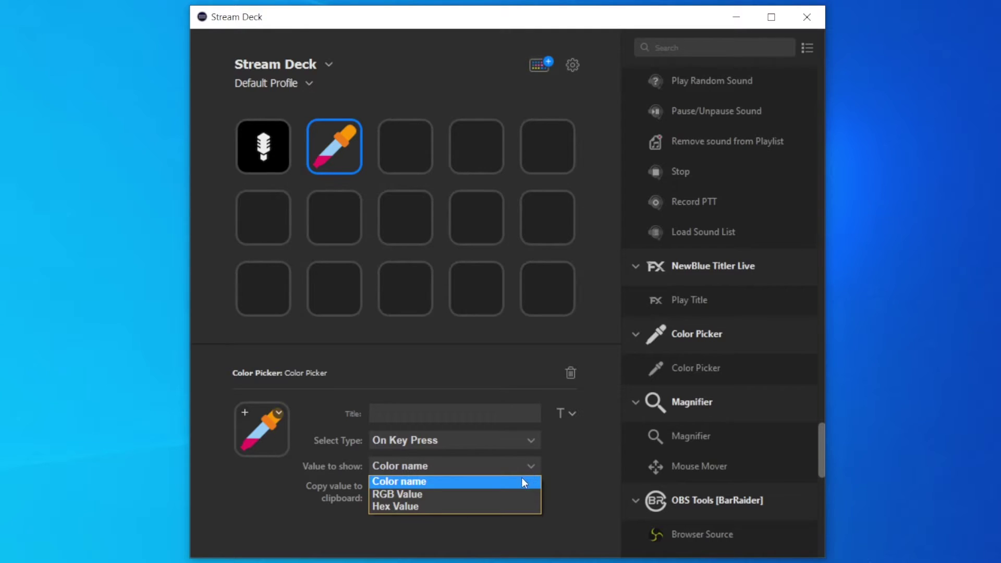
pyautogui.click(498, 495)
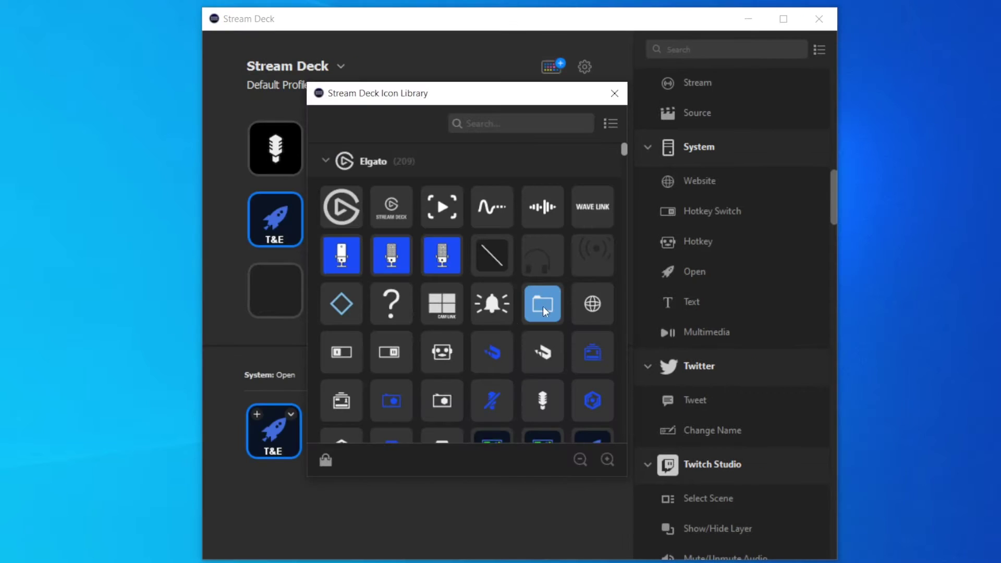
# Give the T&E key a folder image, finish the Downloads key and clear the Outlook key's title.
pyautogui.click(543, 301)
pyautogui.click(614, 95)
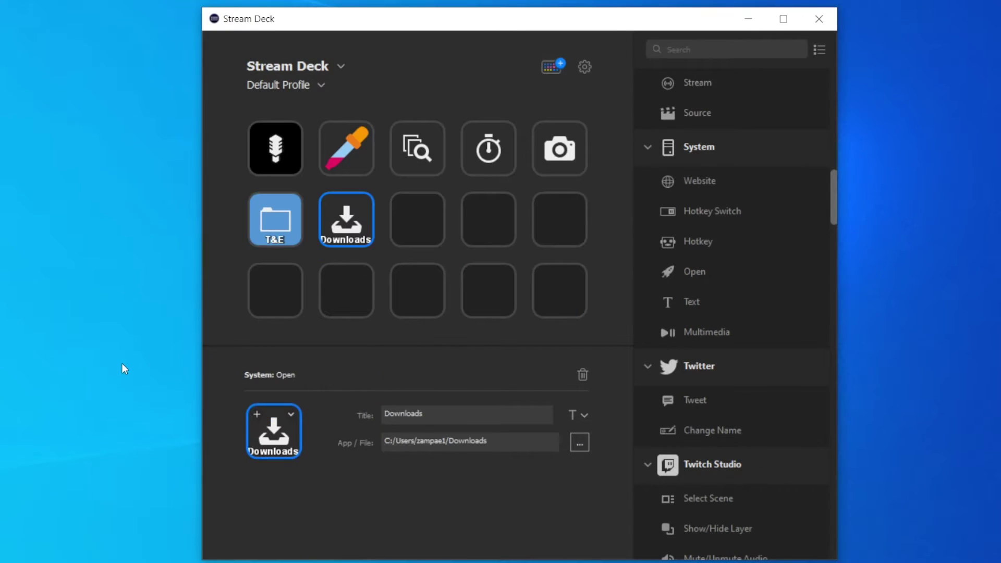
pyautogui.click(223, 332)
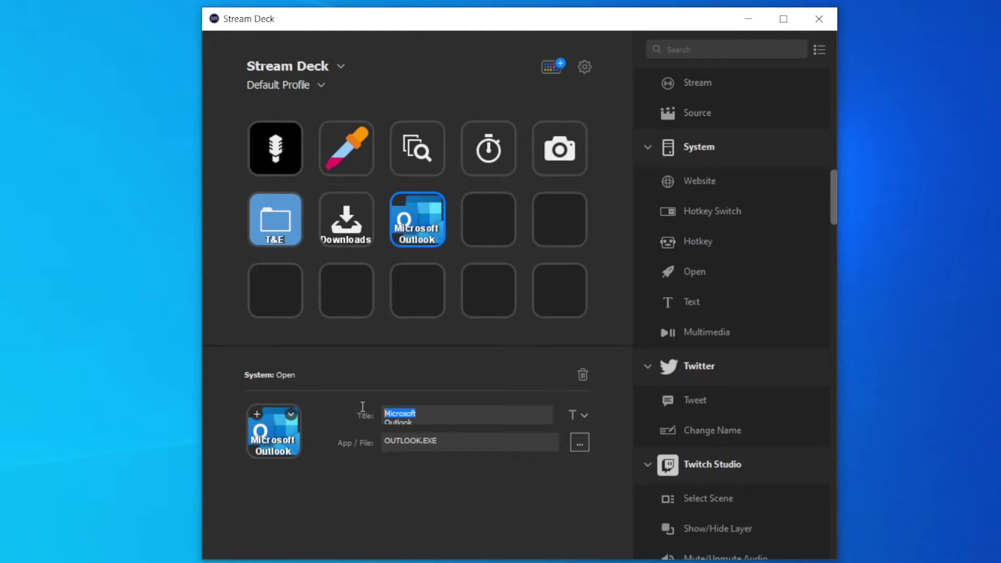
pyautogui.press('BackSpace')
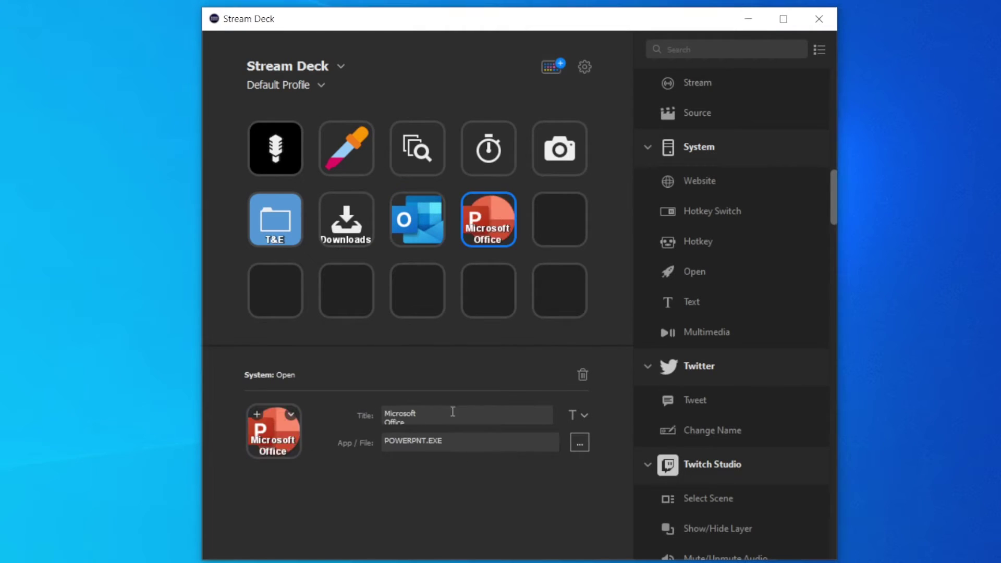
pyautogui.press('BackSpace')
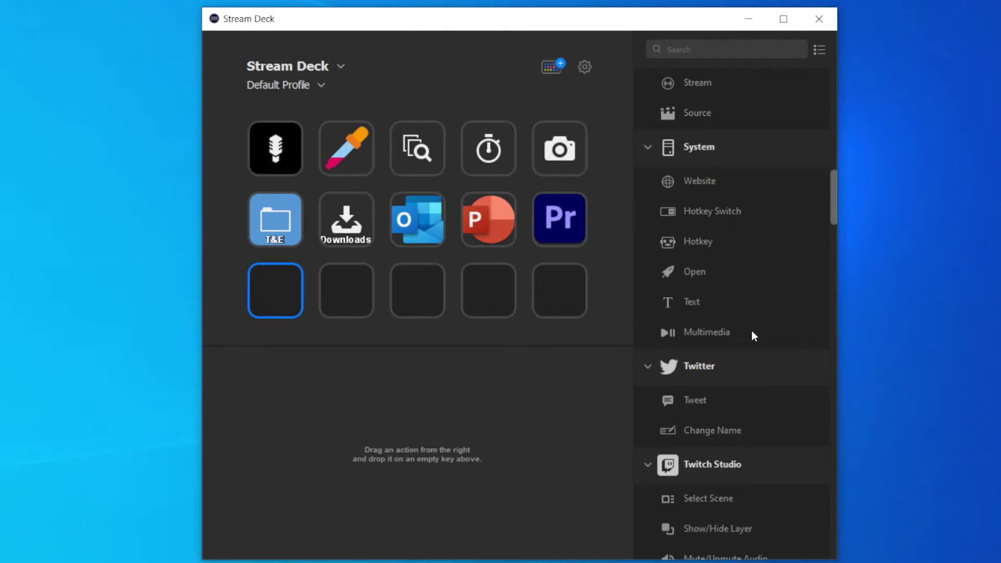
pyautogui.scroll(5, 729, 331)
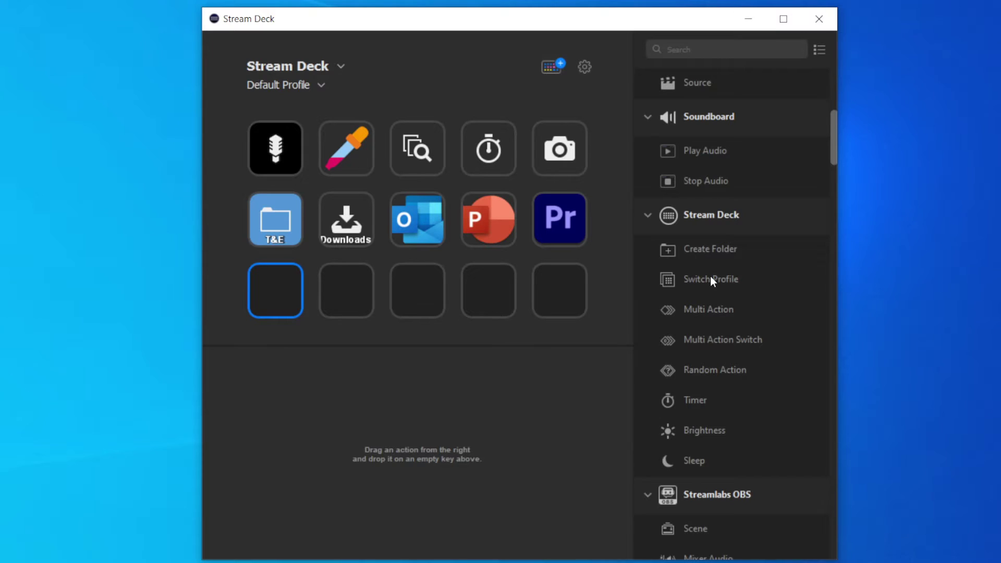
# Add two bottom-row Switch Profile keys titled zoom and OBS.
pyautogui.moveTo(709, 276); pyautogui.dragTo(276, 290)
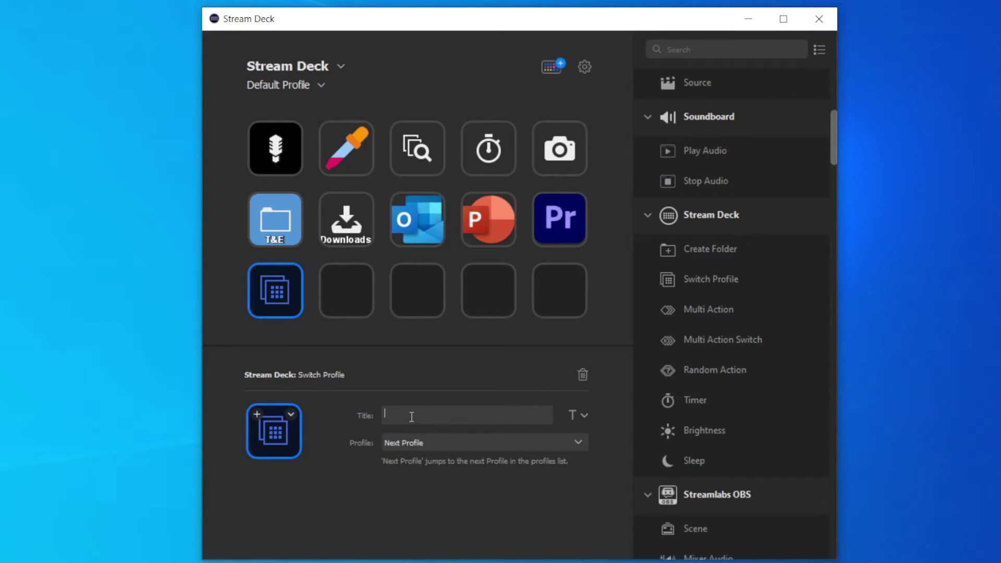
pyautogui.write('zoom')
pyautogui.click(402, 503)
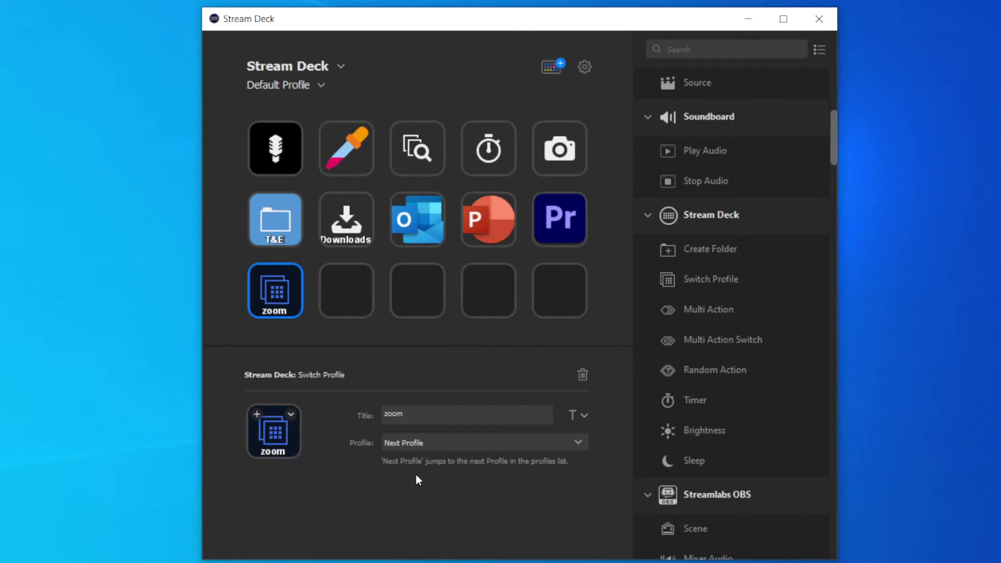
pyautogui.moveTo(730, 280); pyautogui.dragTo(363, 295)
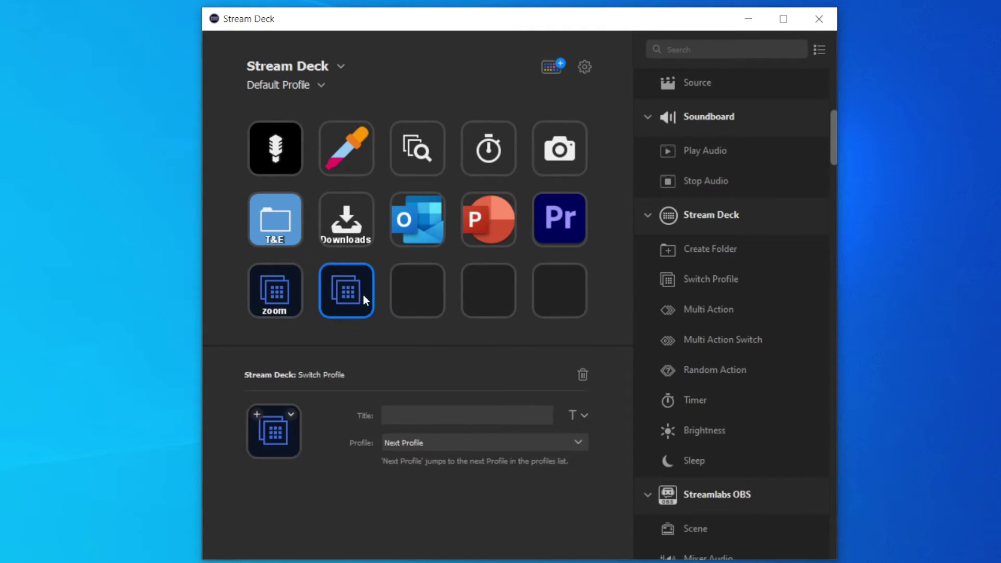
pyautogui.write('OBS')
# Place a live CPU usage meter on the last bottom-row key.
pyautogui.click(533, 314)
pyautogui.moveTo(693, 334); pyautogui.dragTo(562, 302)
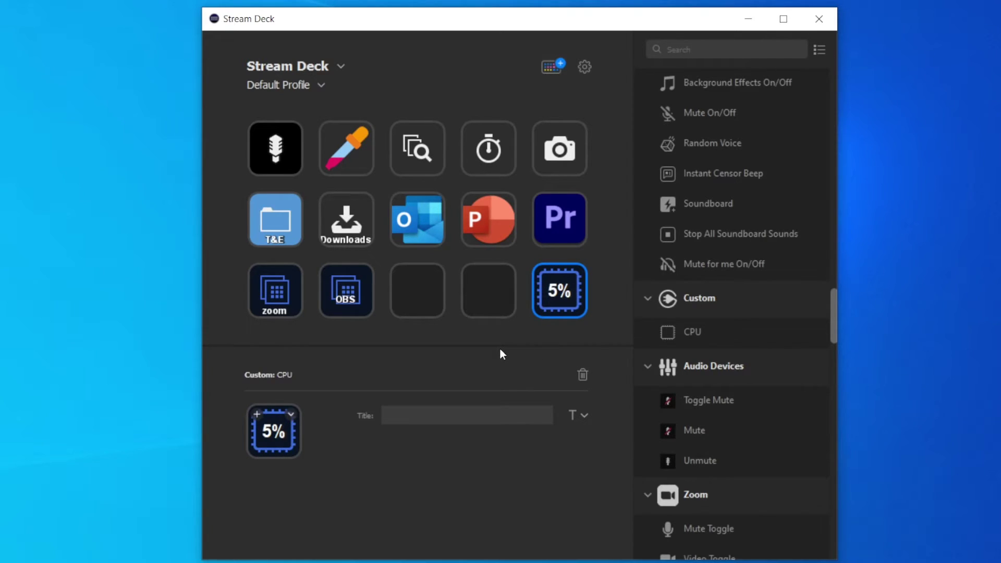
pyautogui.scroll(-3, 730, 411)
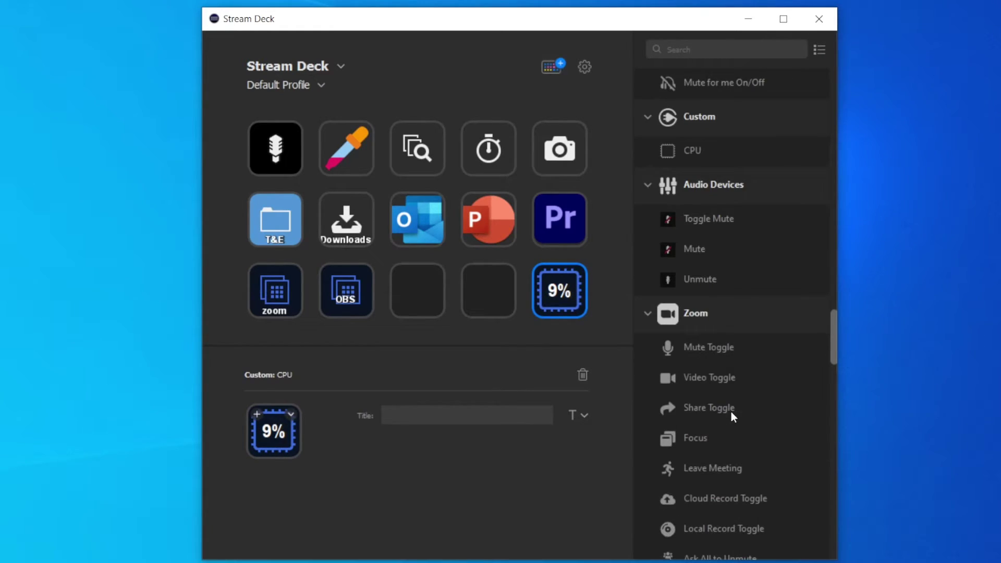
pyautogui.scroll(-5, 730, 411)
# Move the Premiere key into the bottom row.
pyautogui.scroll(-12, 729, 411)
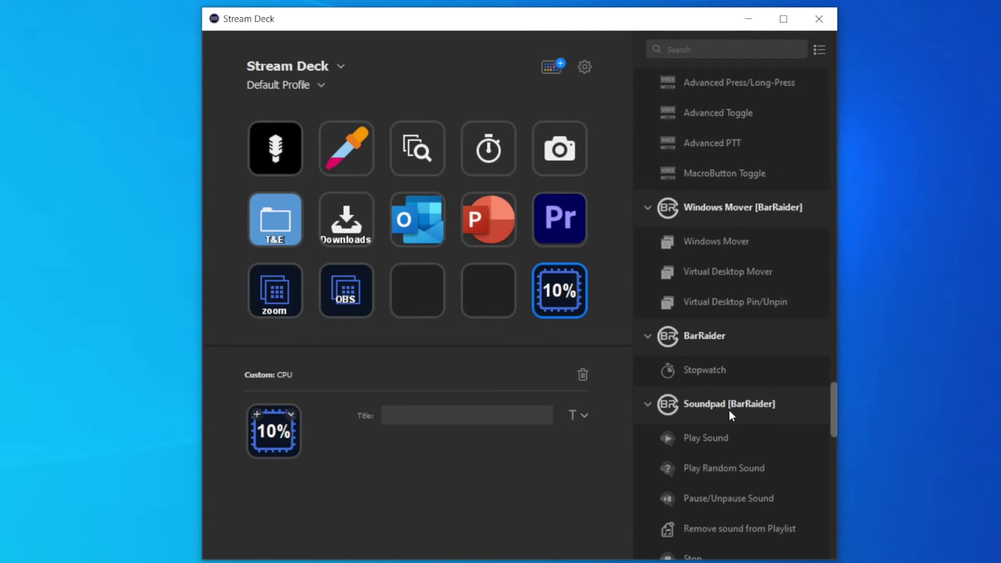
pyautogui.scroll(-12, 728, 410)
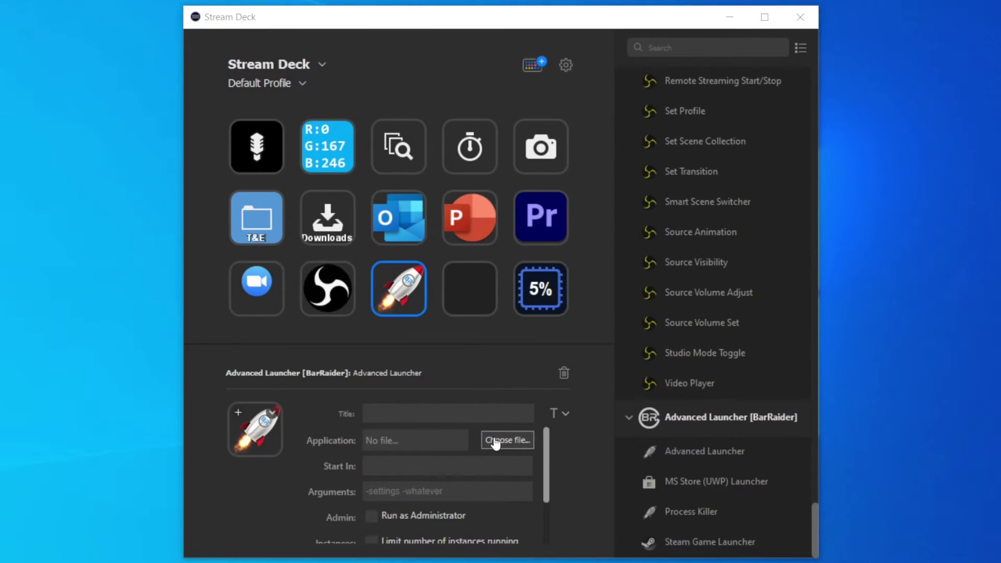
pyautogui.moveTo(540, 217); pyautogui.dragTo(469, 288)
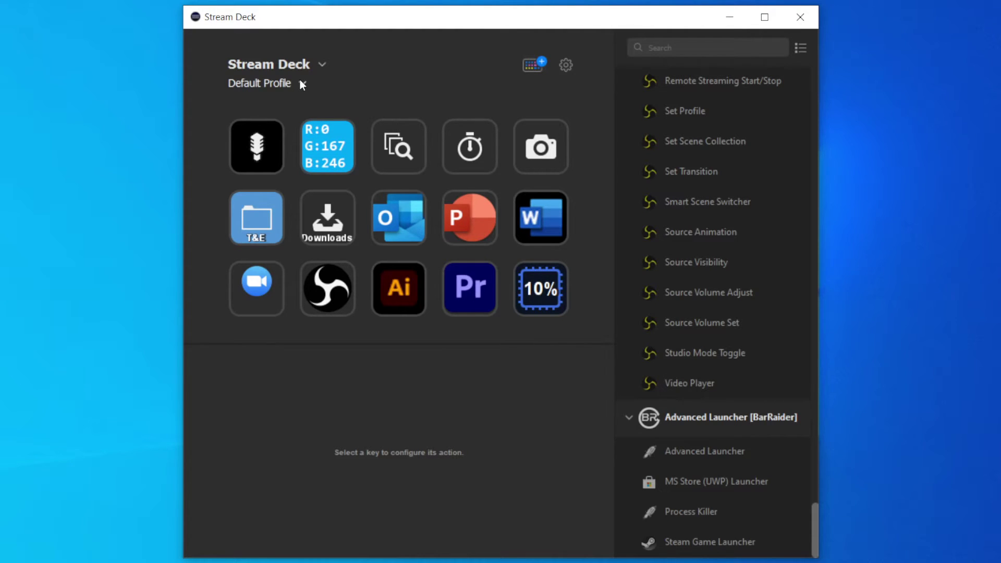
# Create a new profile, rename Profile 1 to Zoom, and delete its WELCOME key.
pyautogui.click(299, 81)
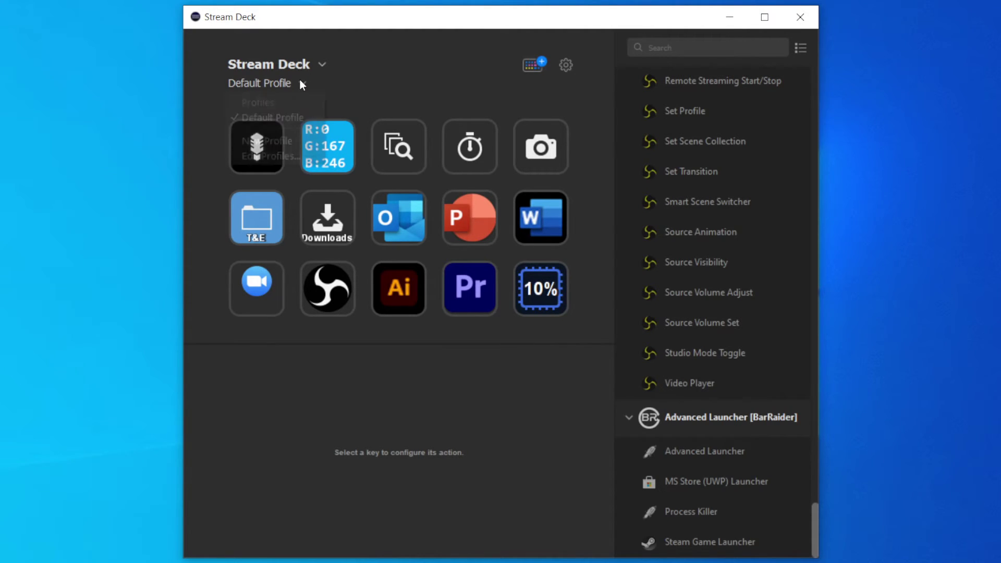
pyautogui.click(291, 141)
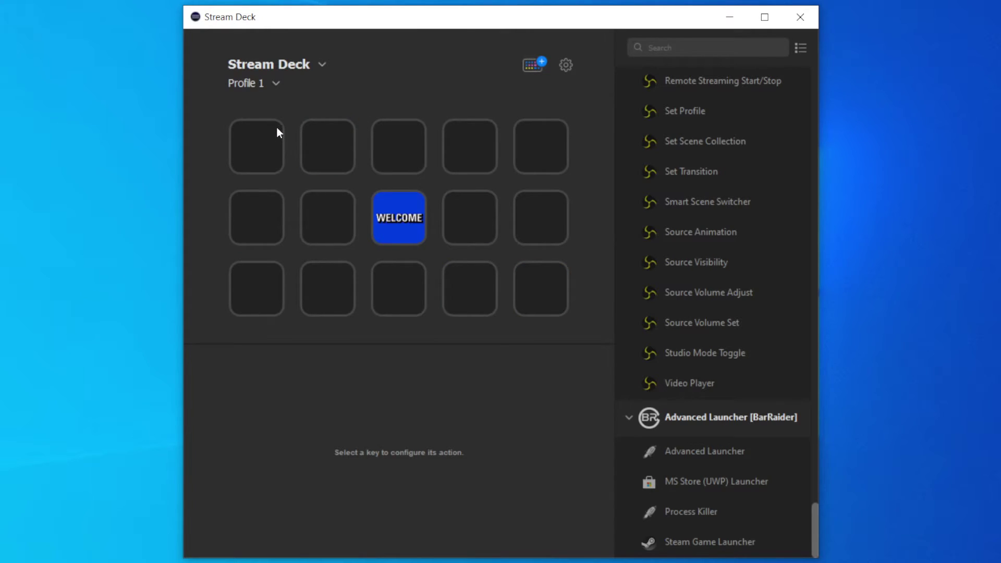
pyautogui.click(276, 83)
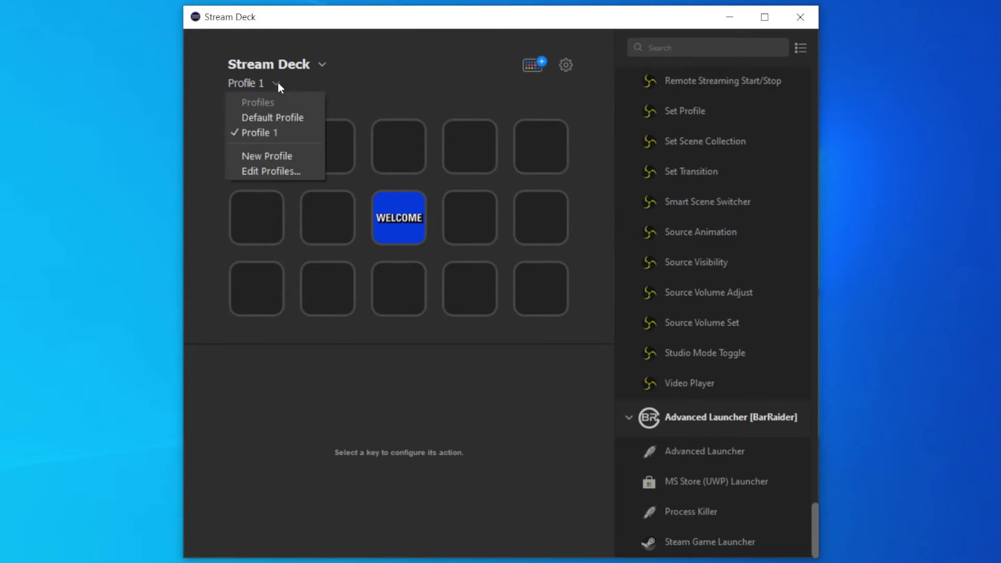
pyautogui.click(270, 168)
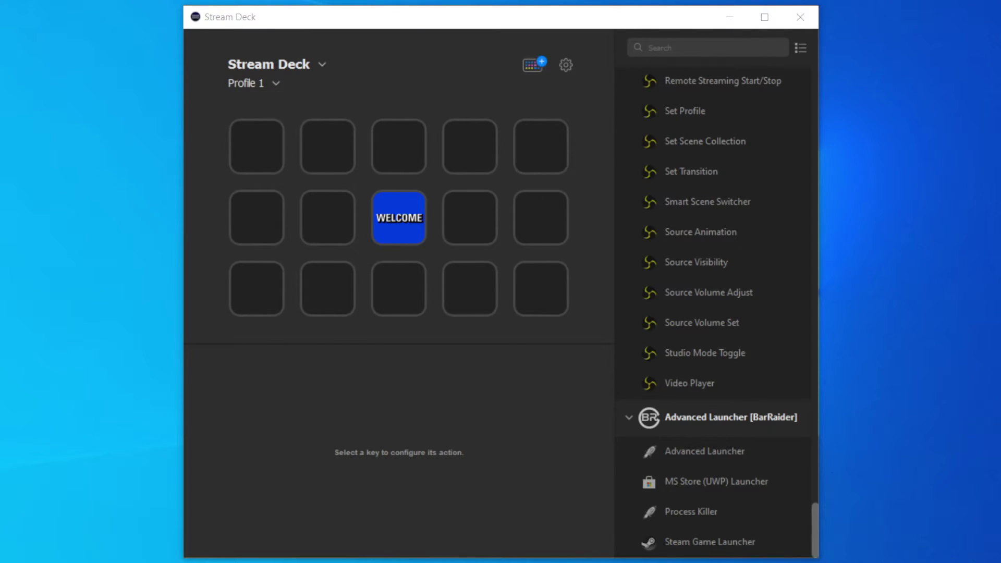
pyautogui.doubleClick(263, 120)
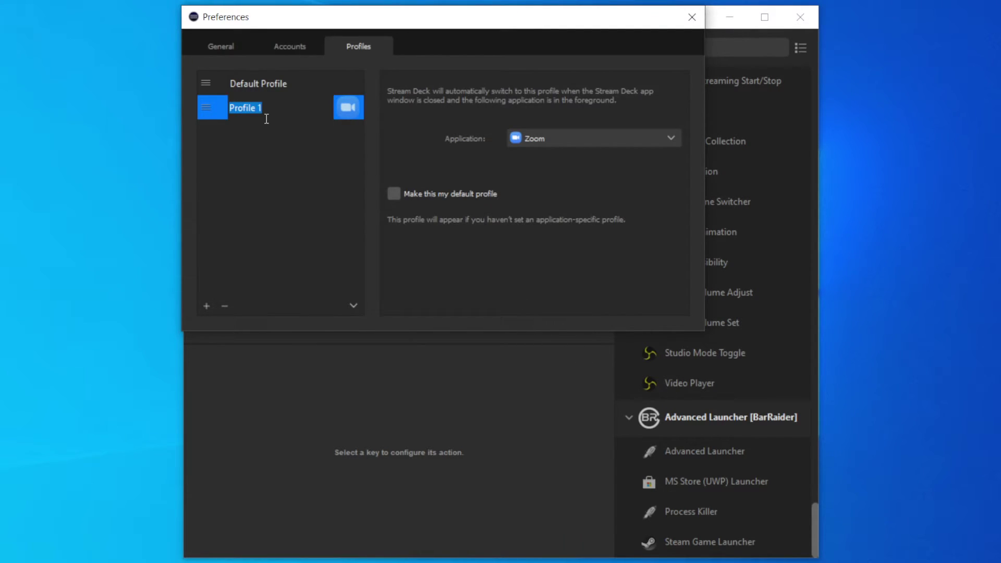
pyautogui.write('Zoom')
pyautogui.press('Return')
pyautogui.press('Escape')
pyautogui.click(401, 221)
pyautogui.click(563, 372)
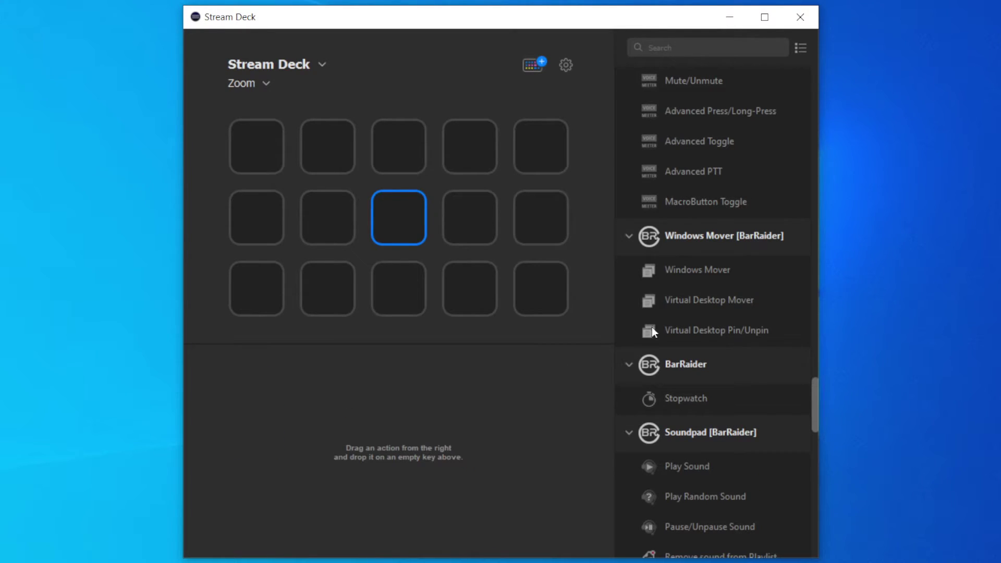
# Put Zoom Mute Toggle, Video Toggle and Share Toggle on the second to fourth top-row keys.
pyautogui.scroll(5, 694, 318)
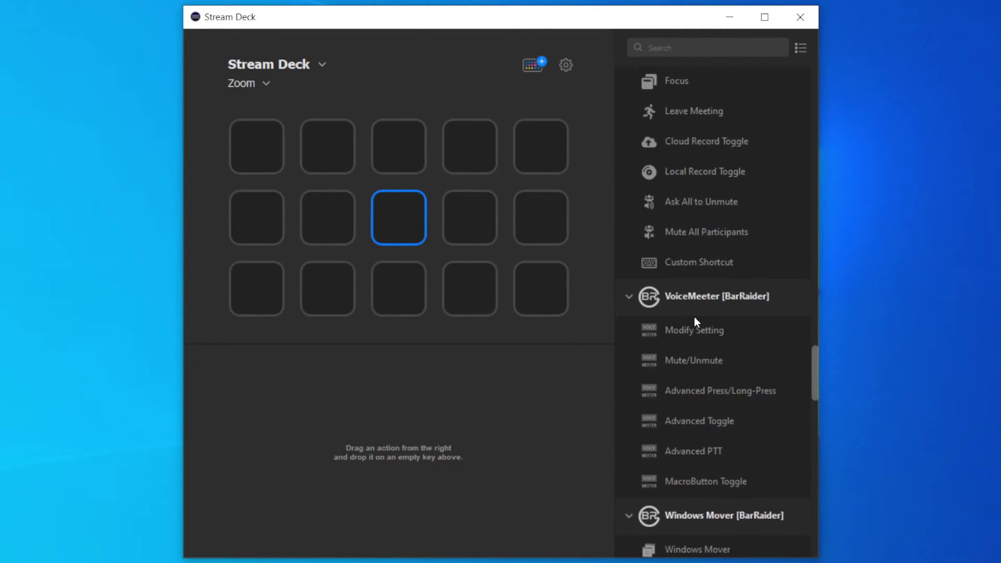
pyautogui.scroll(5, 694, 318)
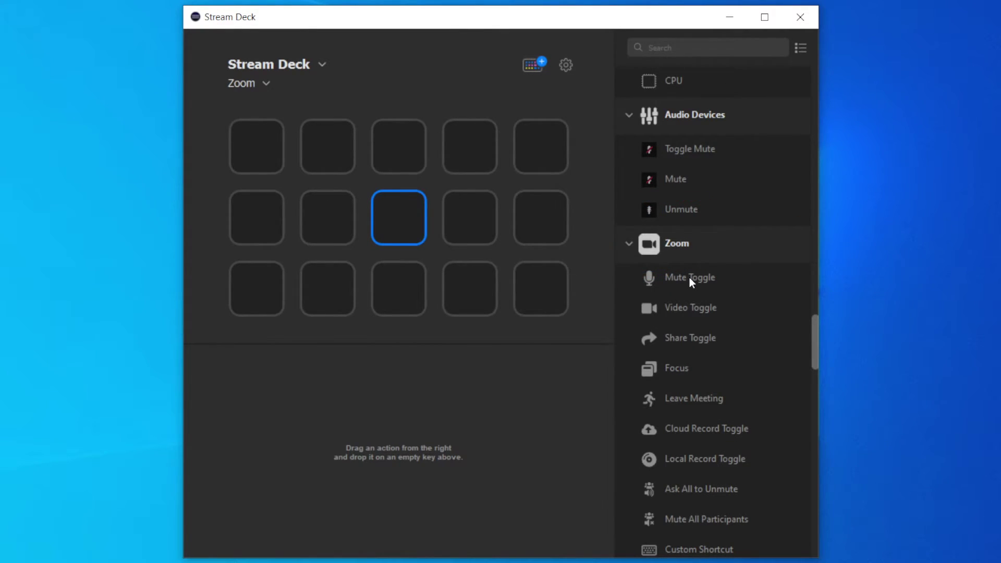
pyautogui.moveTo(689, 278); pyautogui.dragTo(327, 148)
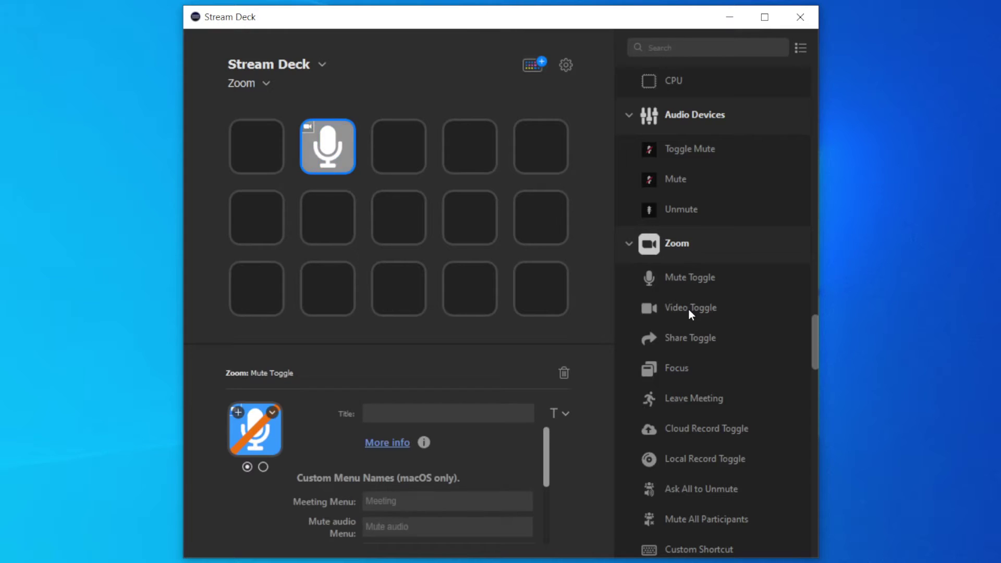
pyautogui.moveTo(690, 312); pyautogui.dragTo(400, 148)
pyautogui.moveTo(690, 338); pyautogui.dragTo(469, 147)
# Add Leave Meeting, Focus, Cloud Record Toggle and Mute All Participants keys.
pyautogui.moveTo(693, 398); pyautogui.dragTo(537, 286)
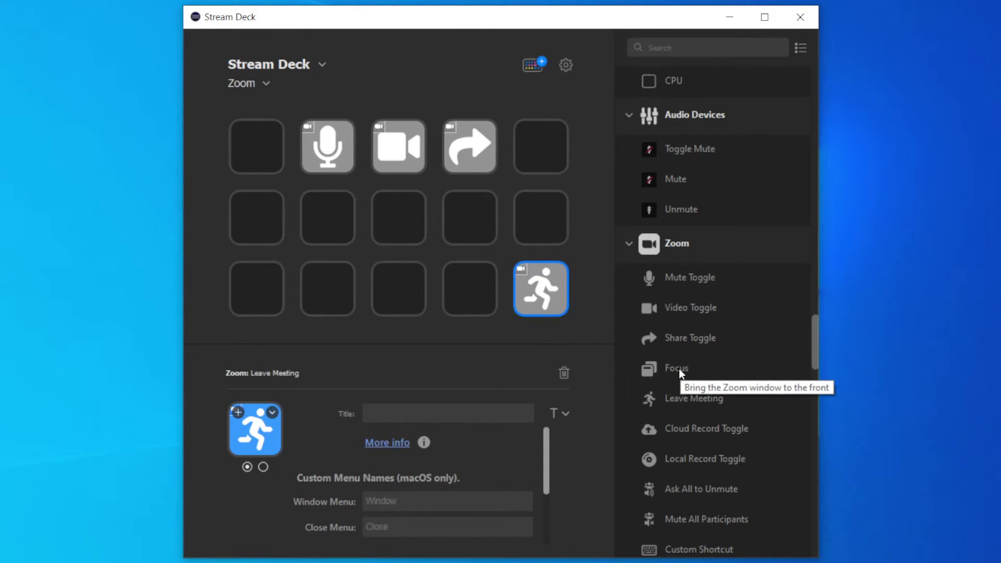
pyautogui.moveTo(678, 368); pyautogui.dragTo(271, 288)
pyautogui.scroll(-2, 729, 313)
pyautogui.moveTo(765, 435); pyautogui.dragTo(540, 146)
pyautogui.moveTo(688, 420); pyautogui.dragTo(398, 289)
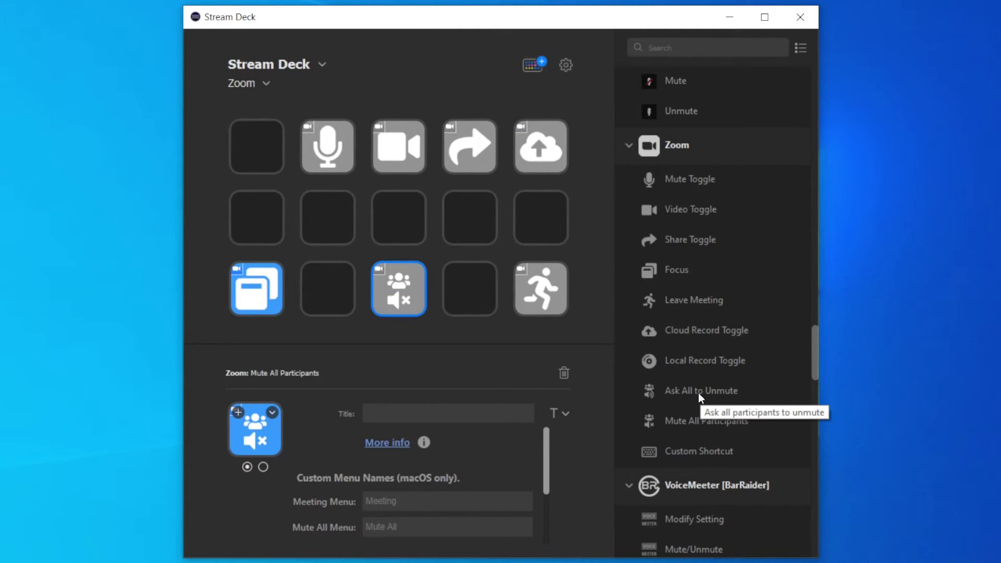
pyautogui.scroll(-8, 696, 397)
pyautogui.scroll(6, 694, 402)
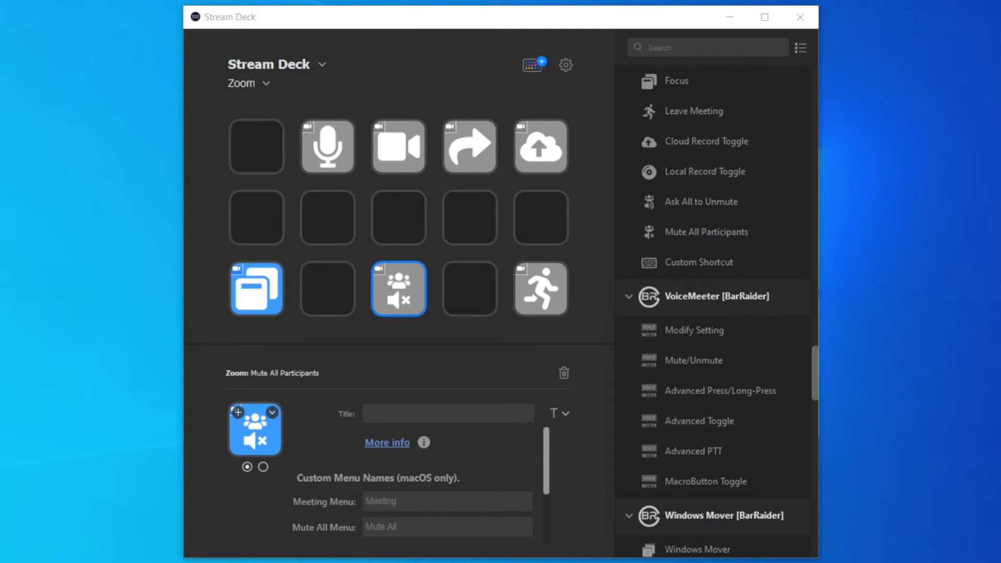
# Make speaker and gallery view global Zoom shortcuts and map them to Alt+F1 and Alt+F2 hotkeys.
pyautogui.hotkey('alt', 'Tab')
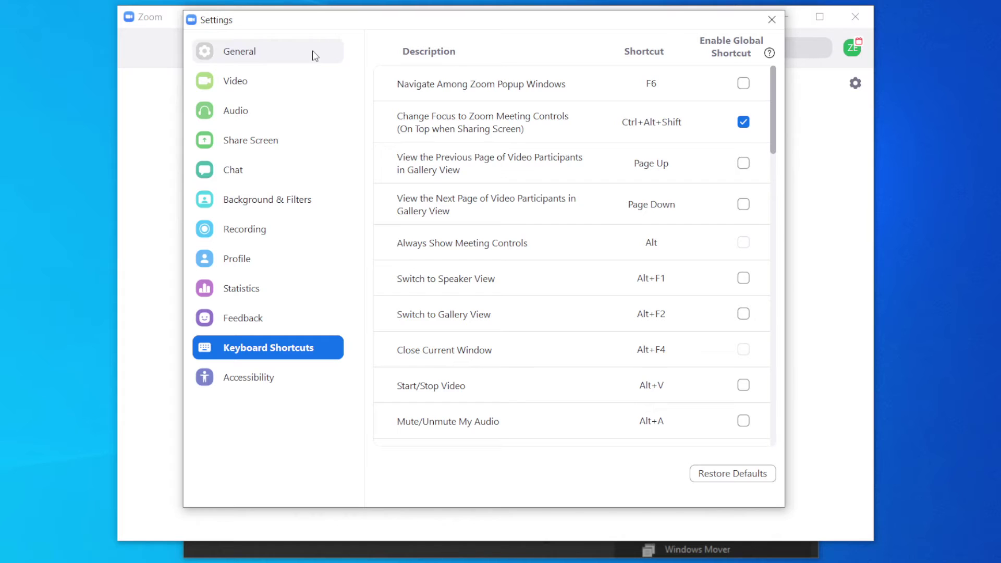
pyautogui.click(743, 278)
pyautogui.click(743, 314)
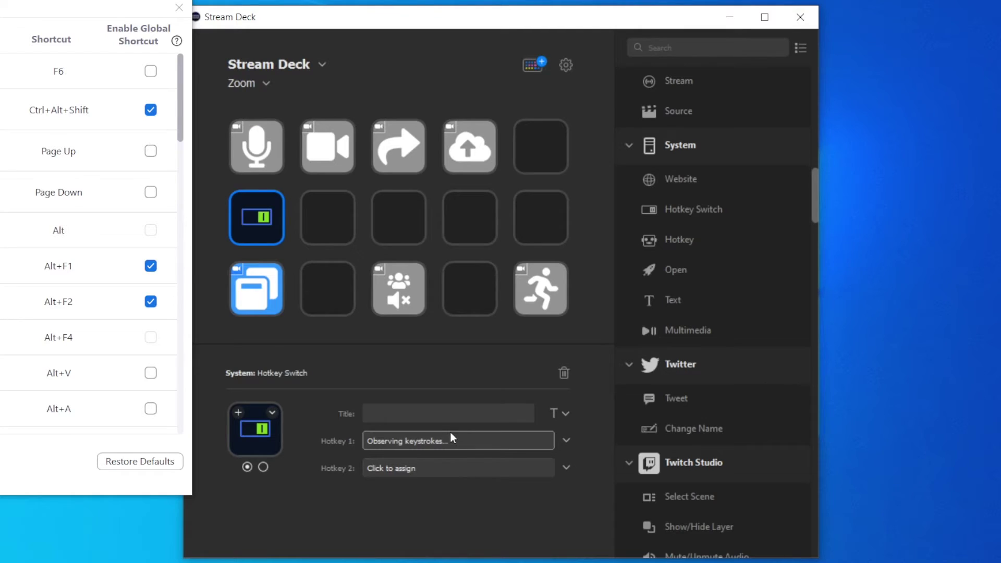
pyautogui.hotkey('alt', 'F1')
pyautogui.click(392, 468)
pyautogui.hotkey('alt', 'F2')
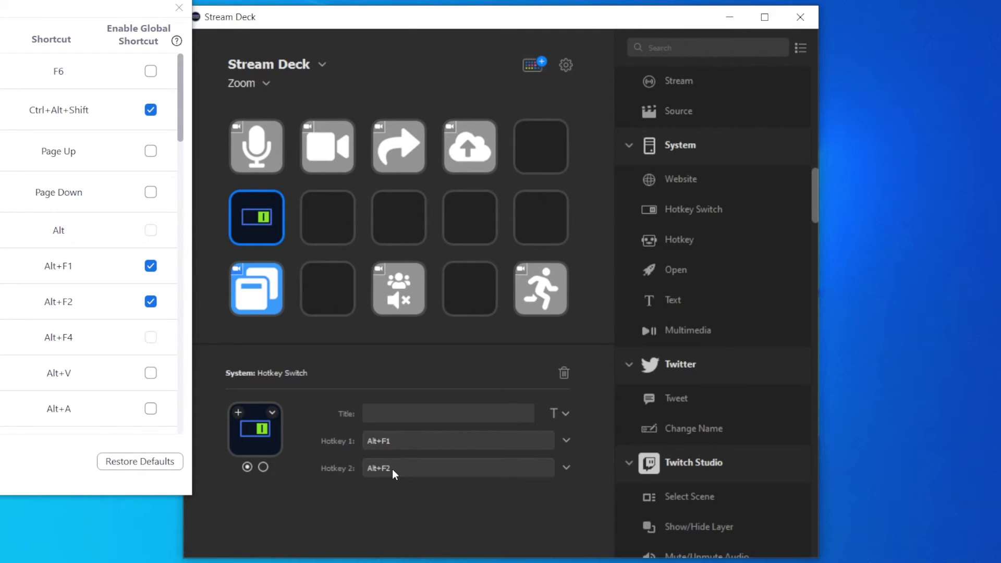
pyautogui.scroll(-1, 445, 420)
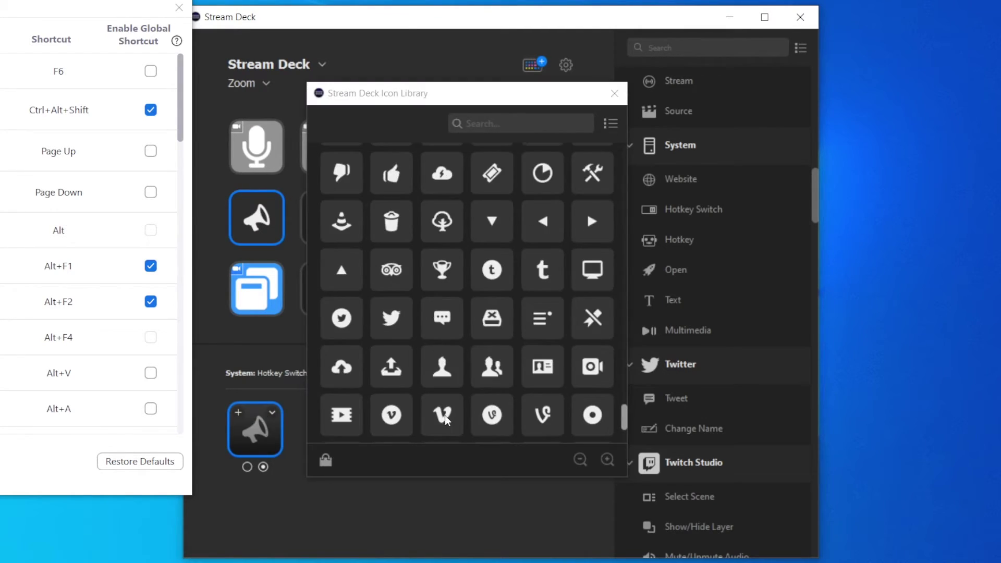
pyautogui.doubleClick(492, 367)
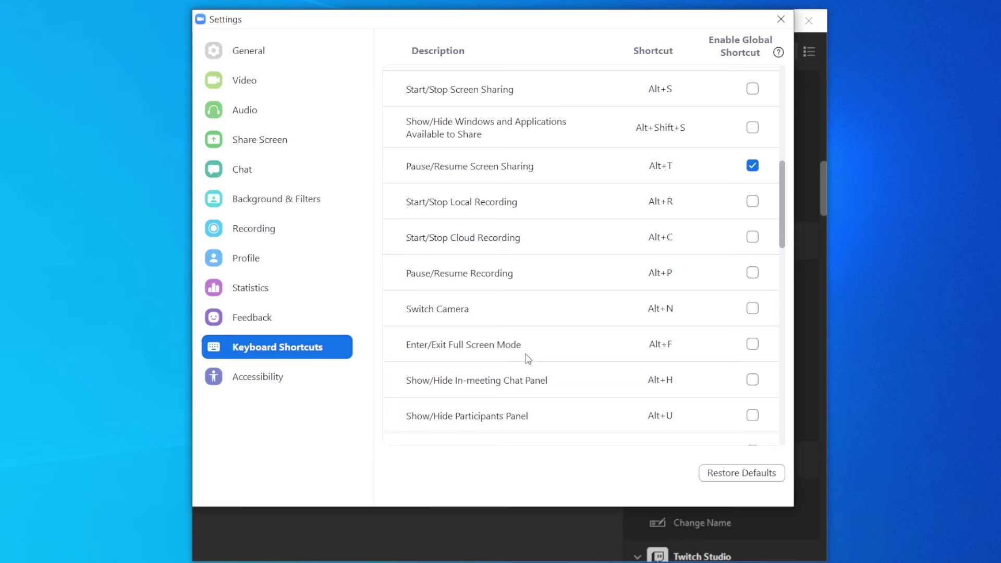
# Make Zoom's full screen, chat and participants toggles global shortcuts.
pyautogui.click(752, 344)
pyautogui.click(752, 380)
pyautogui.click(752, 415)
pyautogui.scroll(-1, 722, 261)
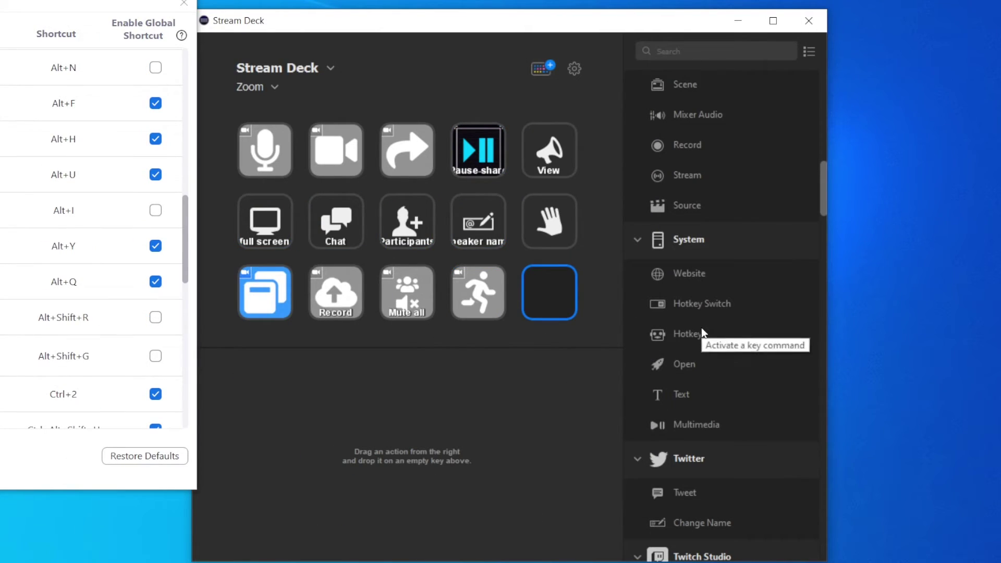
# Add a Switch Profile key that returns to Default Profile.
pyautogui.scroll(3, 727, 353)
pyautogui.scroll(4, 727, 352)
pyautogui.scroll(-4, 727, 353)
pyautogui.scroll(2, 727, 352)
pyautogui.moveTo(699, 183); pyautogui.dragTo(555, 298)
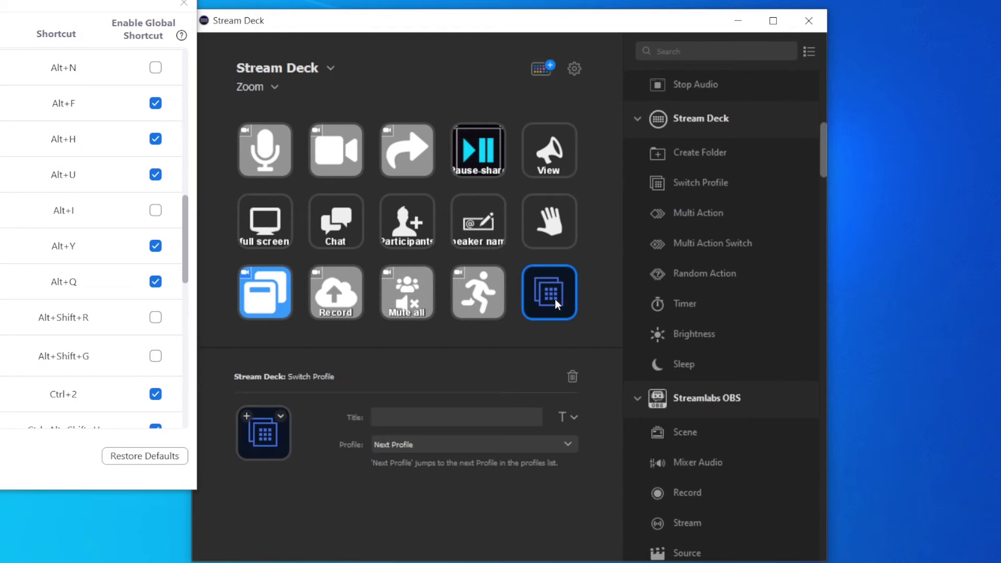
pyautogui.click(520, 444)
pyautogui.click(469, 487)
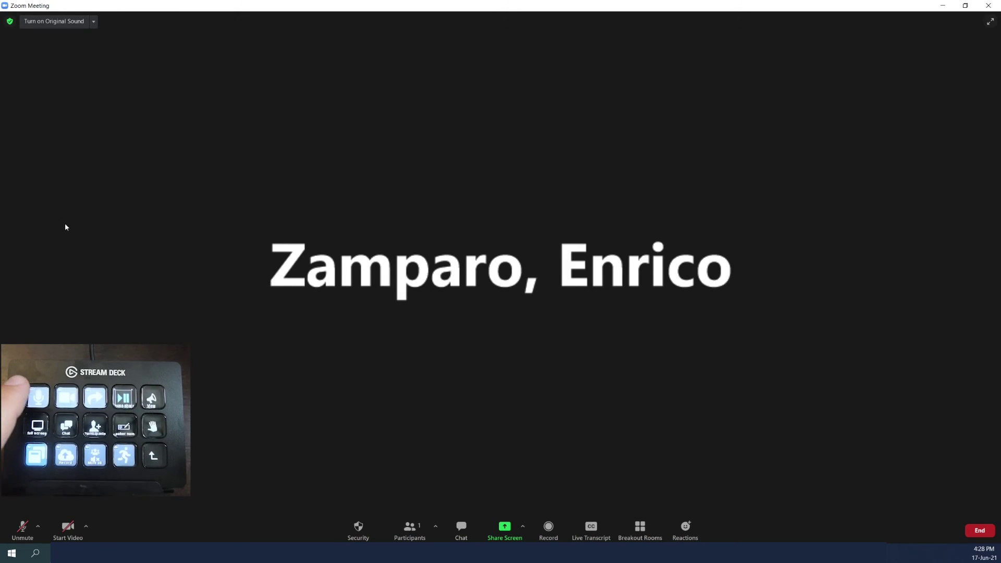
pyautogui.hotkey('alt', 'a')
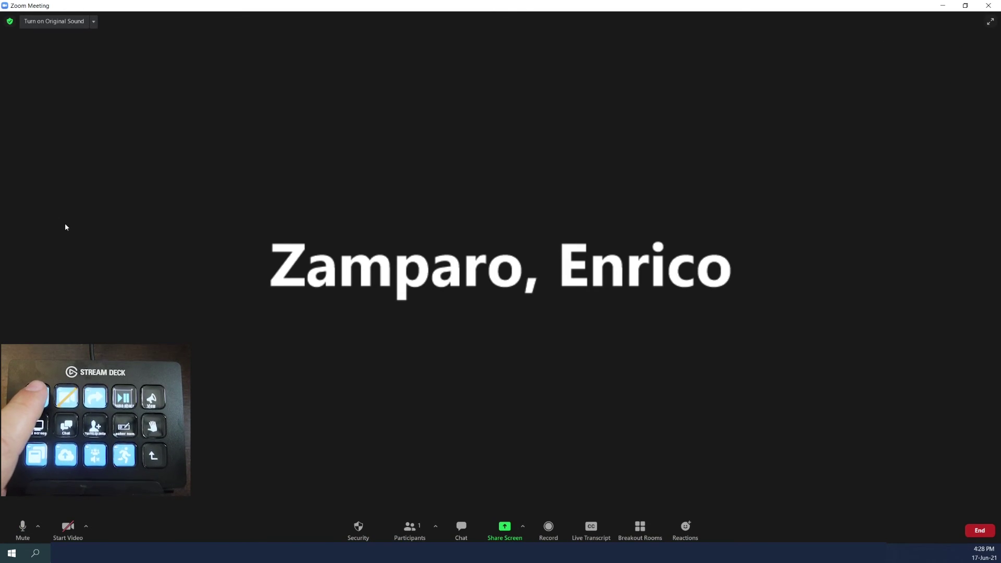
pyautogui.hotkey('alt', 'a')
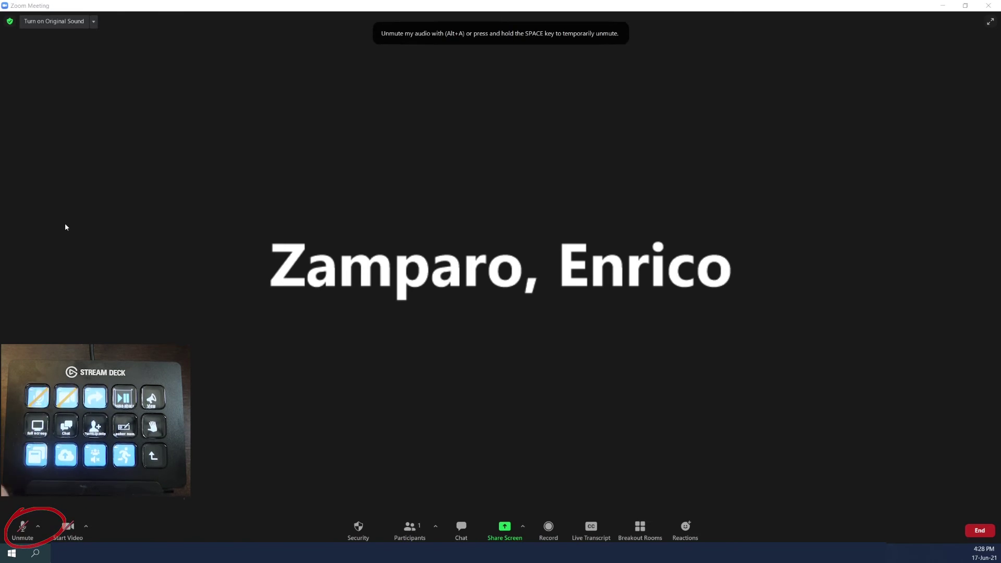
pyautogui.hotkey('alt', 'v')
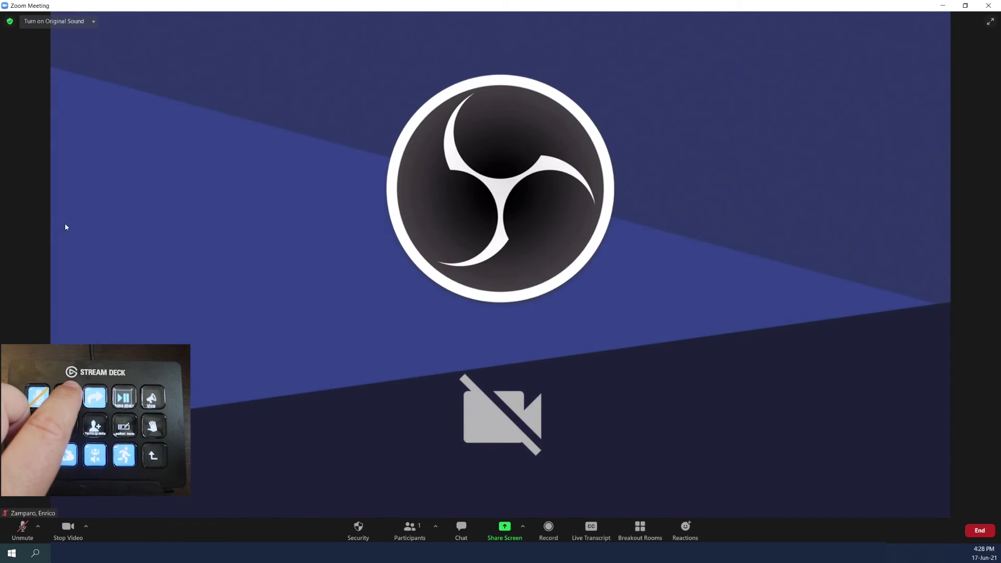
pyautogui.hotkey('alt', 'v')
pyautogui.hotkey('alt', 's')
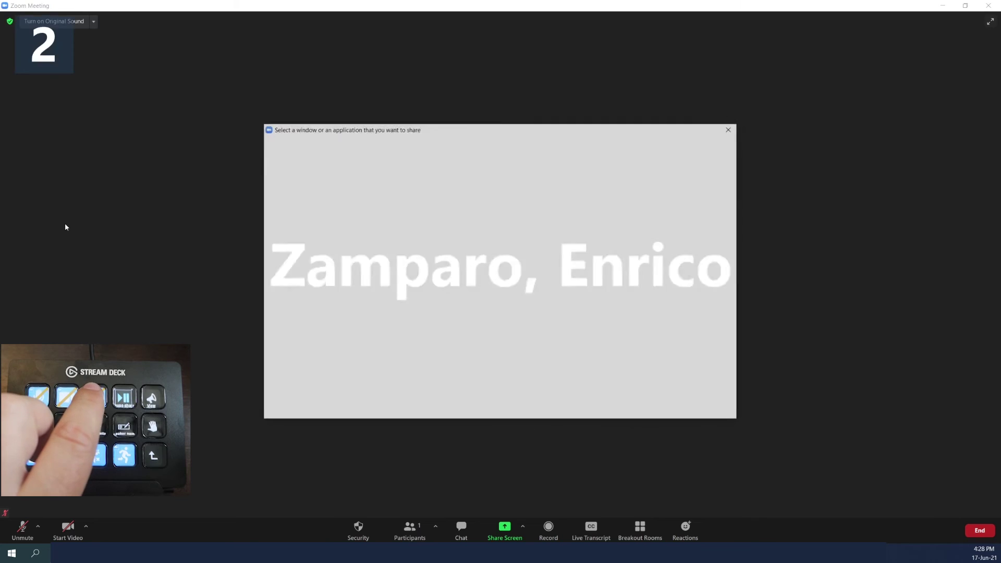
pyautogui.press('Escape')
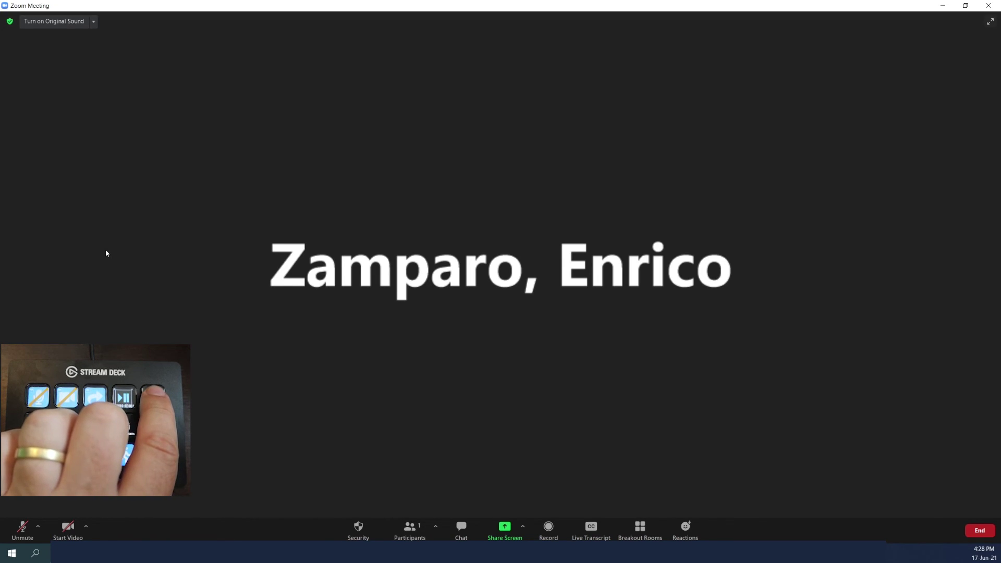
pyautogui.hotkey('alt', 'f')
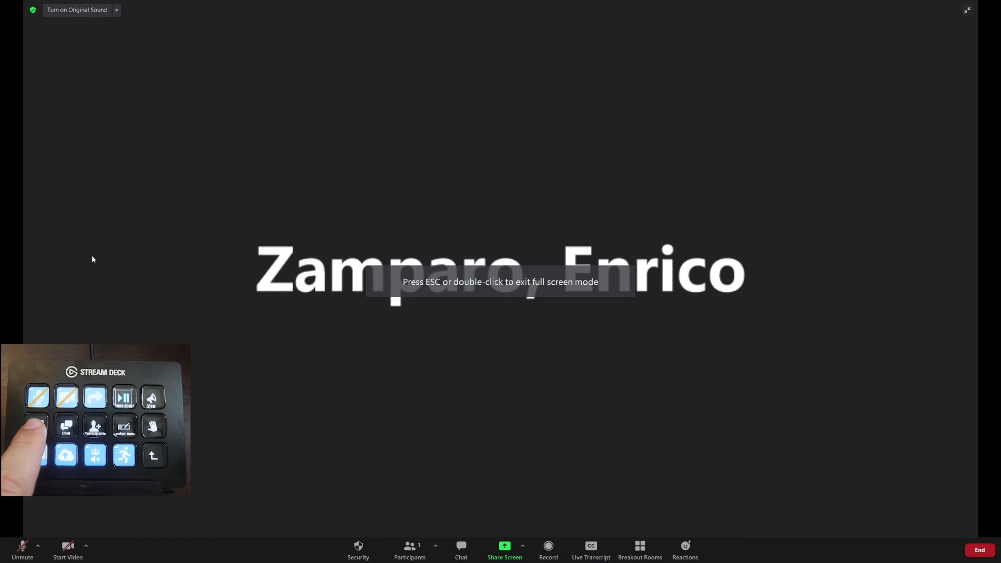
pyautogui.hotkey('alt', 'f')
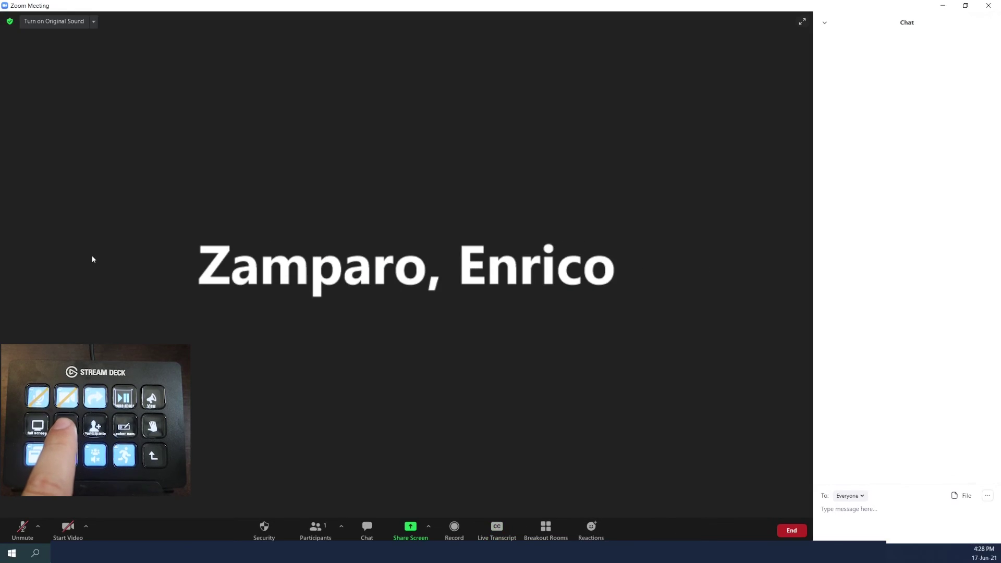
pyautogui.hotkey('alt', 'h')
pyautogui.hotkey('alt', 'u')
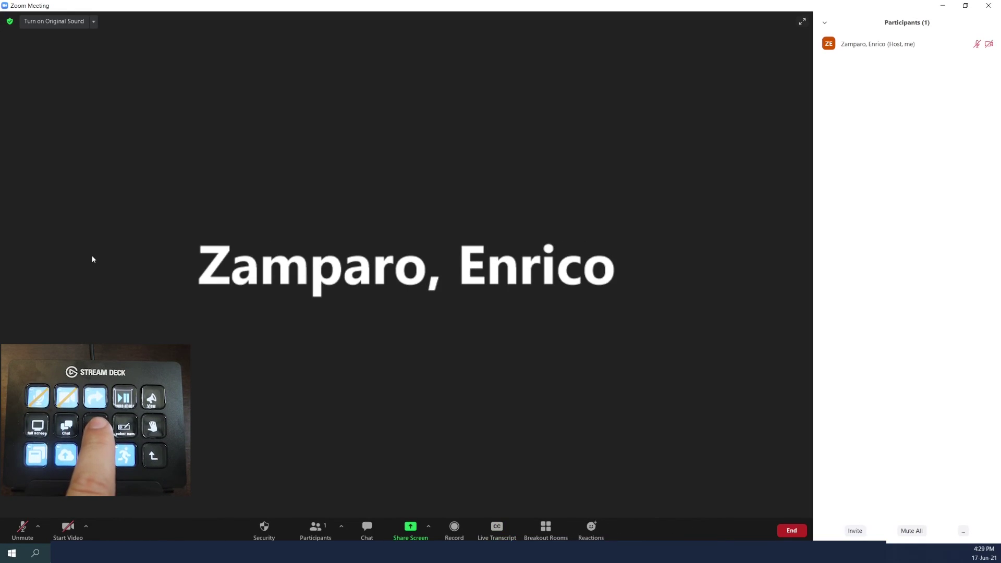
pyautogui.hotkey('alt', 'u')
pyautogui.hotkey('alt', 't')
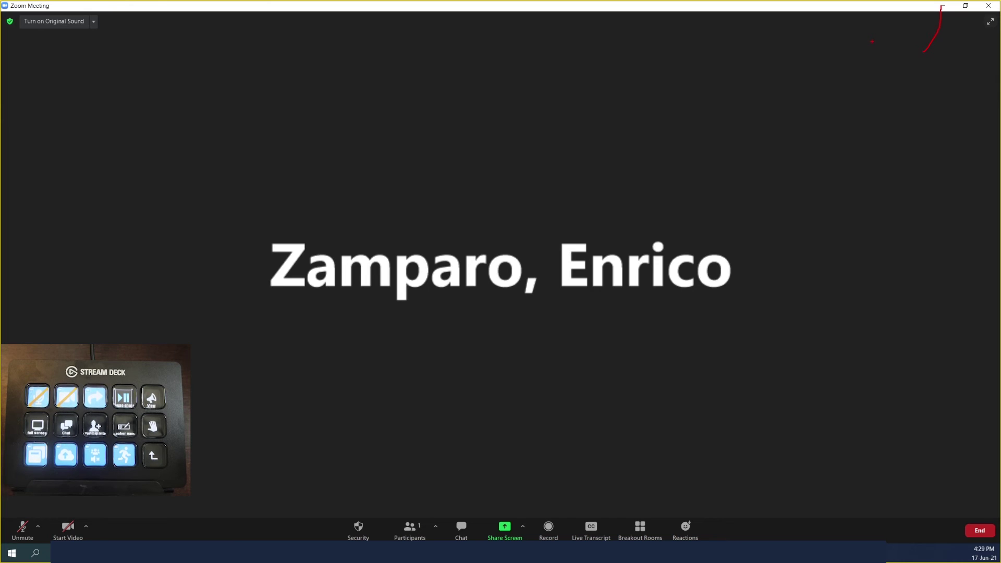